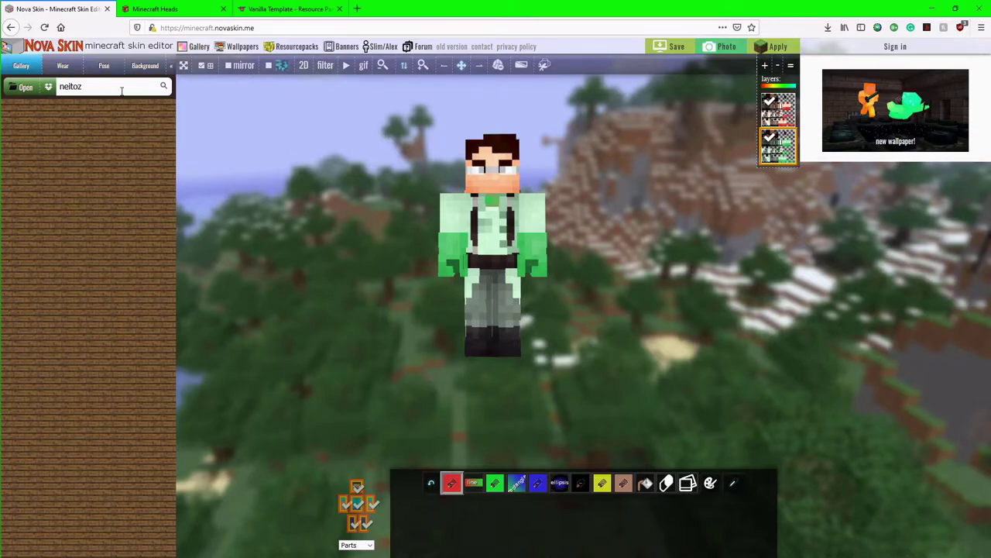
Step: Search the skin gallery for Herobrine and load the classic Herobrine skin into the editor
key(BackSpace)
key(BackSpace)
key(BackSpace)
key(BackSpace)
key(BackSpace)
key(BackSpace)
text(Herobr)
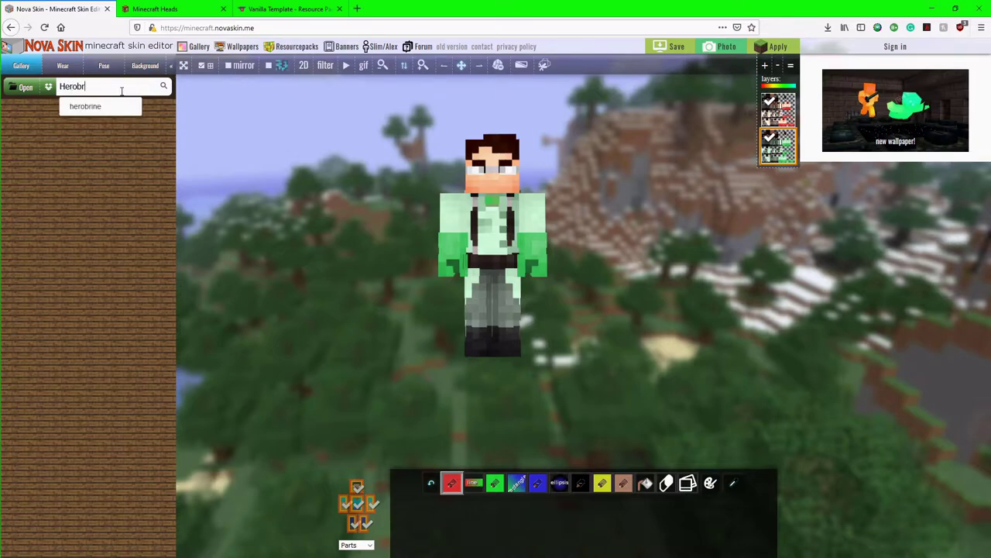
text(ine)
key(Return)
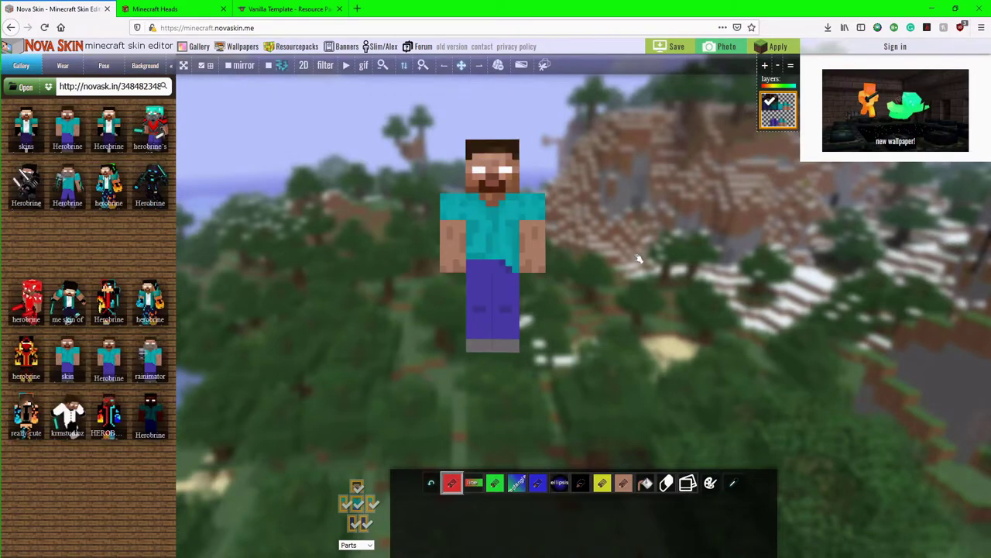
drag(636, 251, 612, 217)
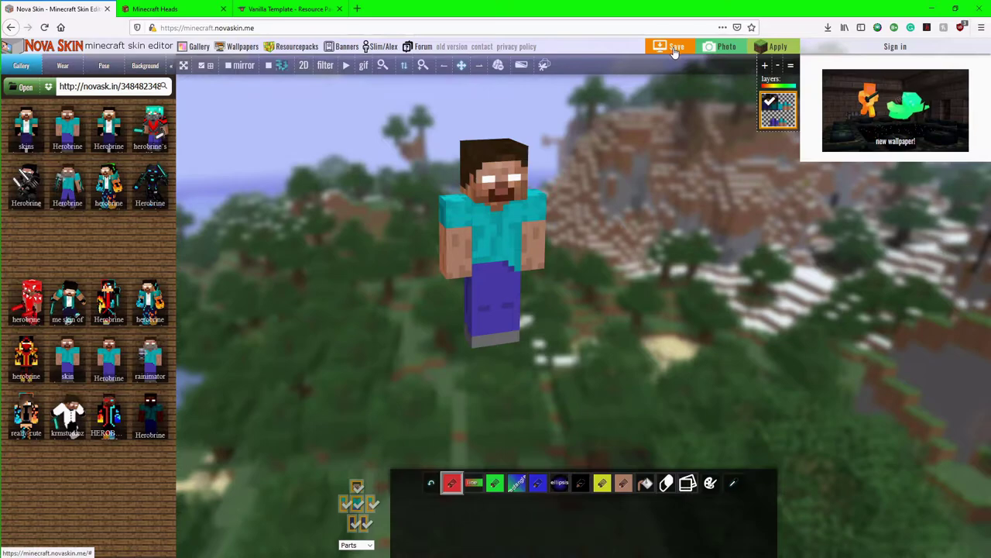
Step: Save the Herobrine skin without a name or description and download it as char.png
click(675, 48)
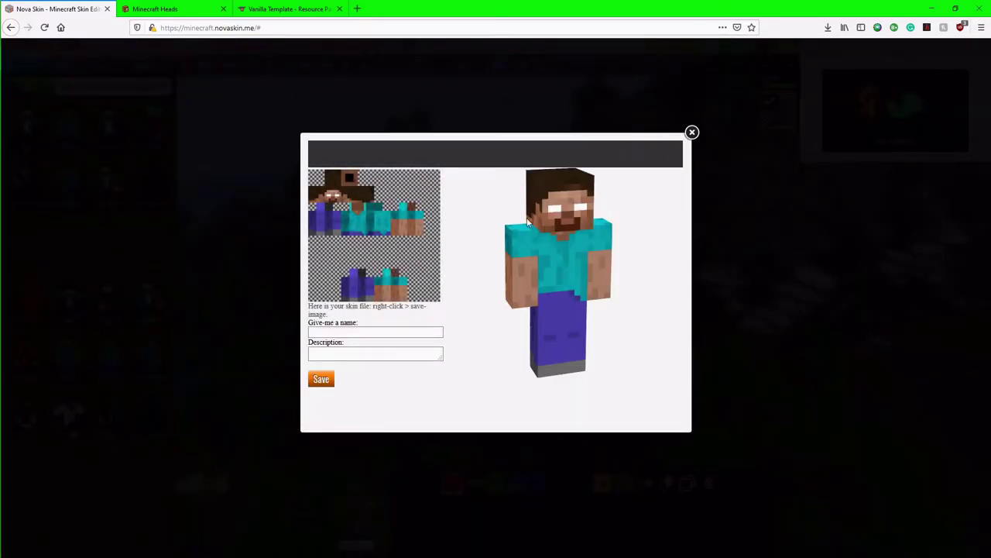
click(336, 335)
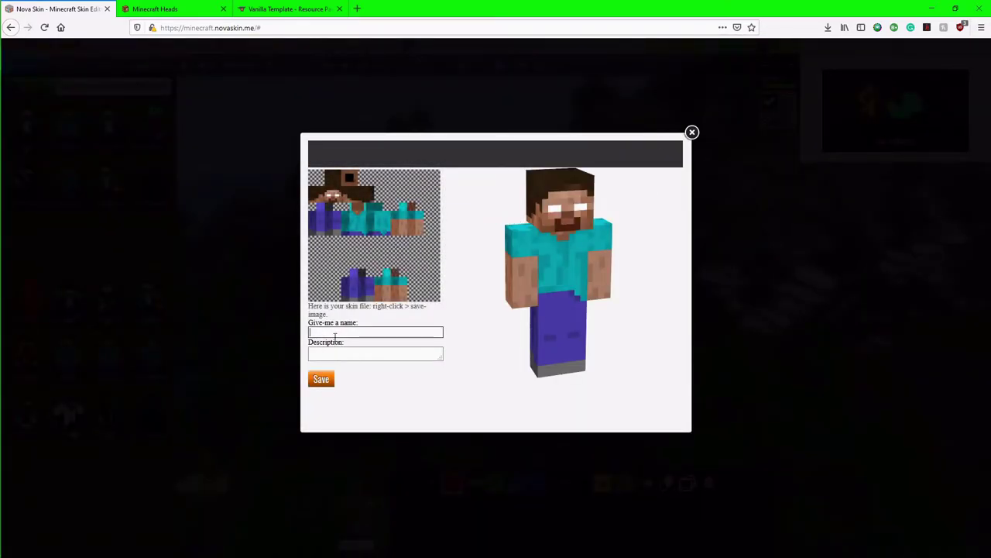
click(353, 354)
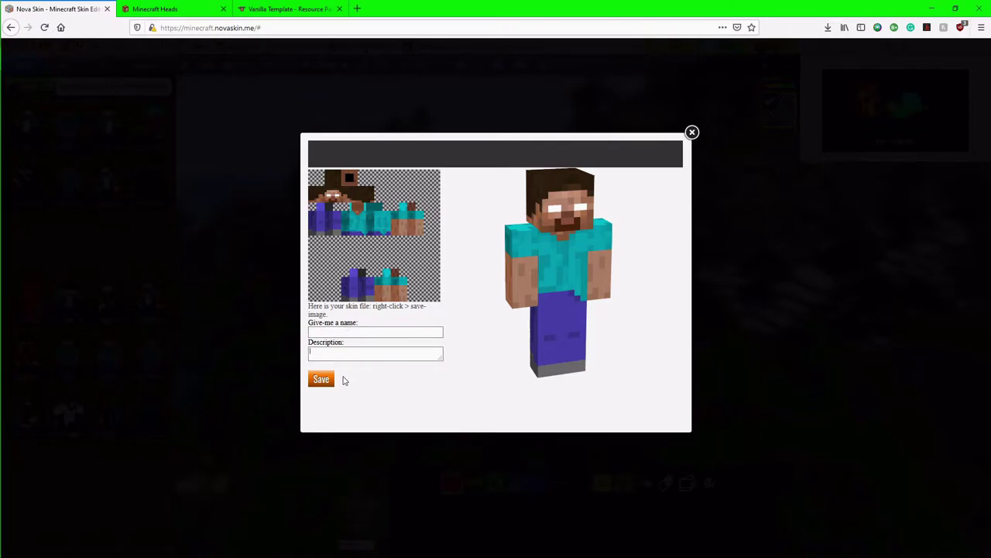
click(328, 384)
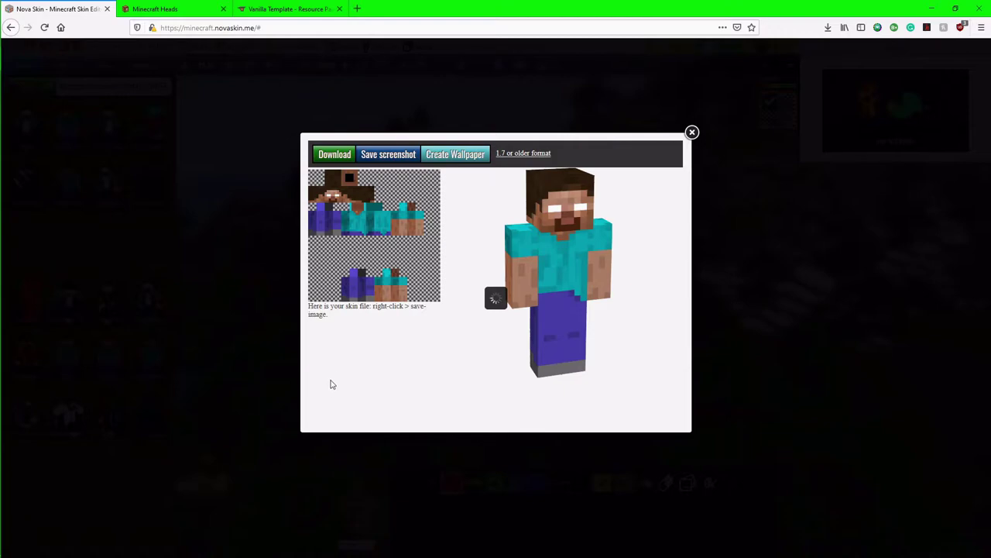
click(325, 159)
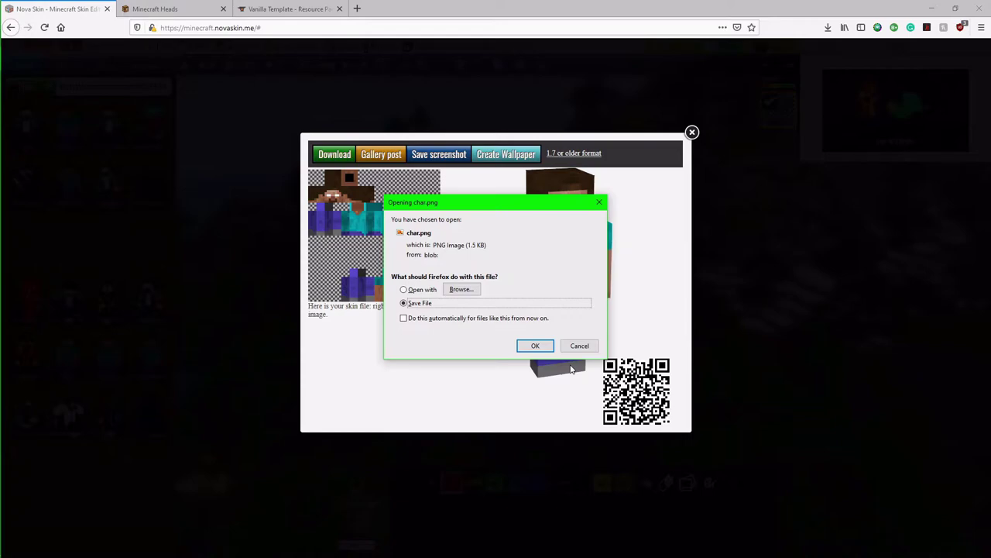
click(534, 347)
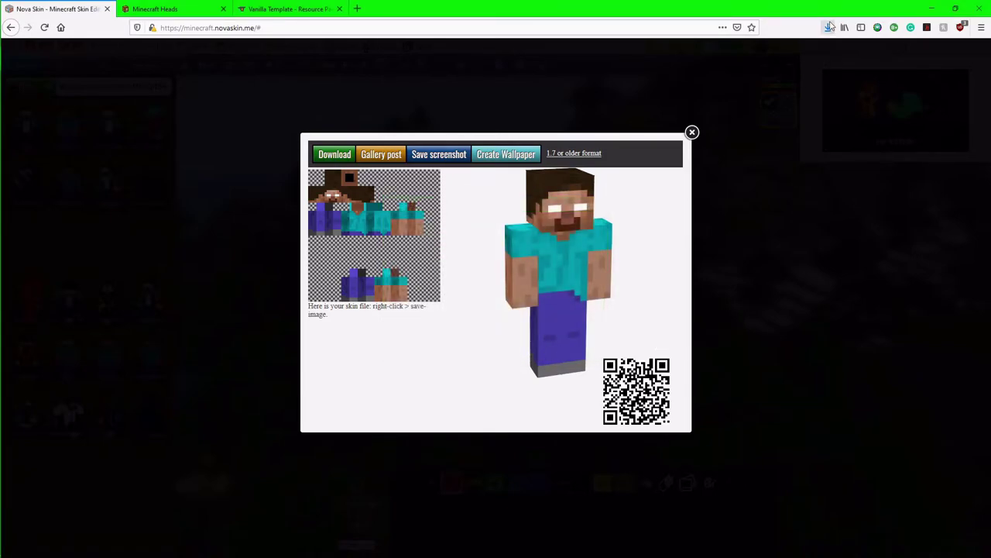
Step: Download the main file, resource pack template 1.16.2 v1.0, from the Vanilla Template page on CurseForge
click(290, 9)
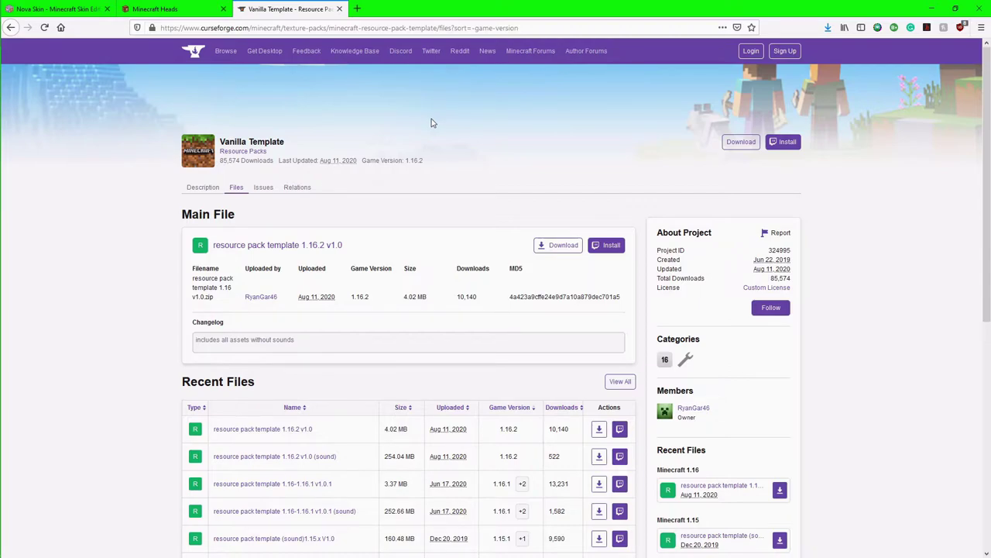
click(556, 248)
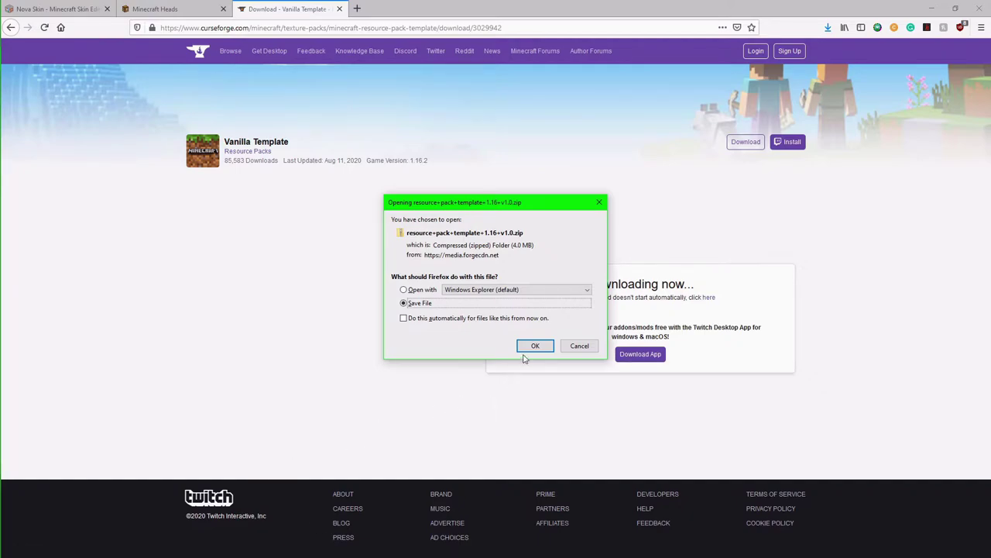
click(546, 346)
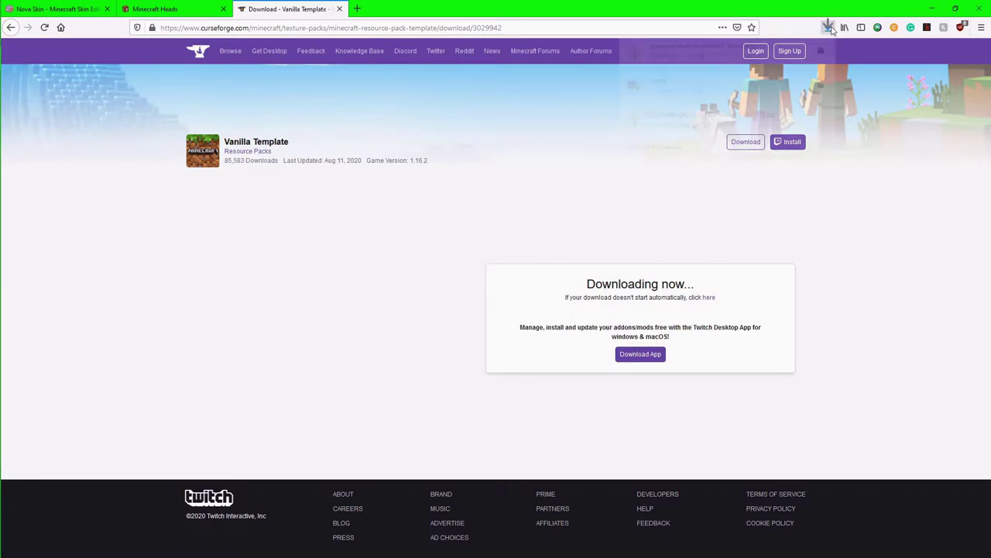
click(828, 27)
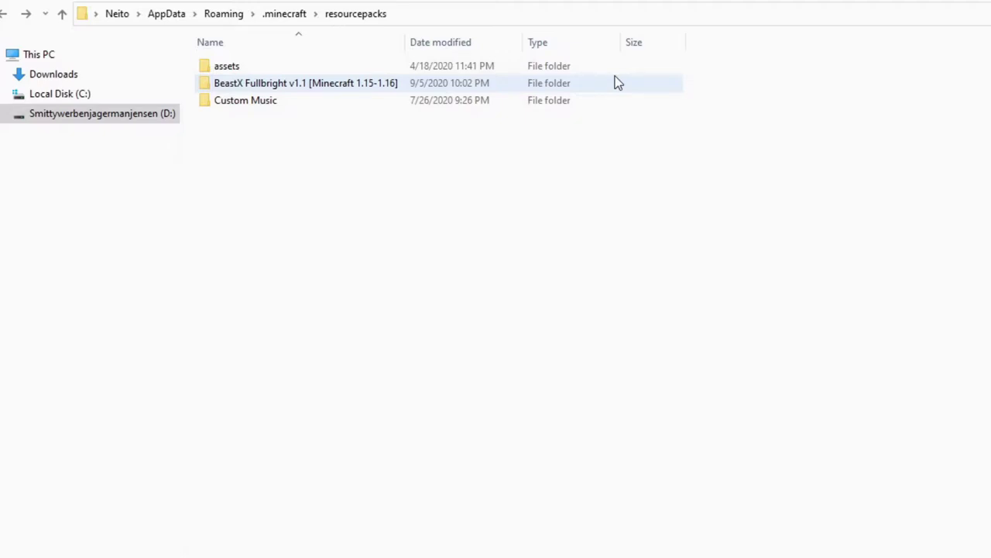
Step: Open the resourcepacks folder inside .minecraft, starting from the %appdata% location
key(super+r)
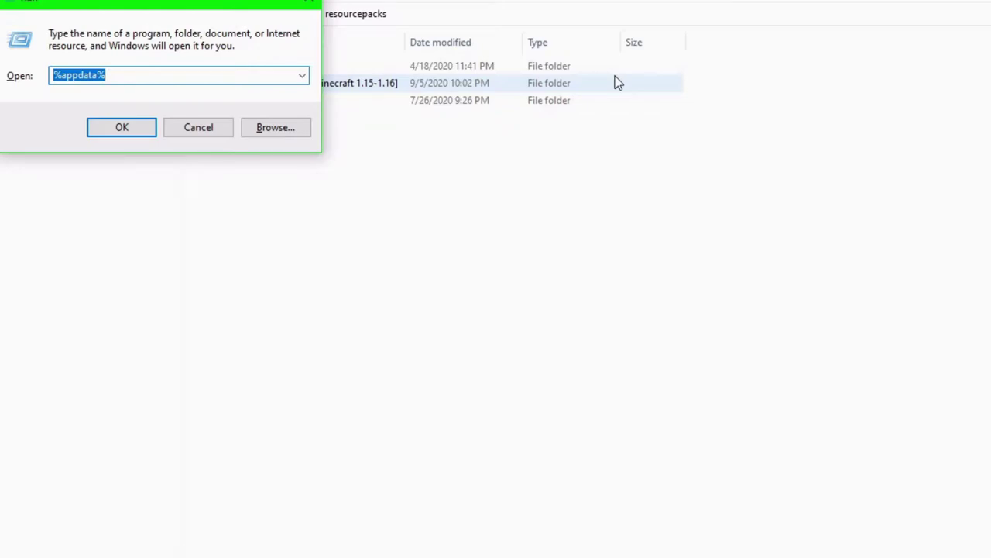
key(Return)
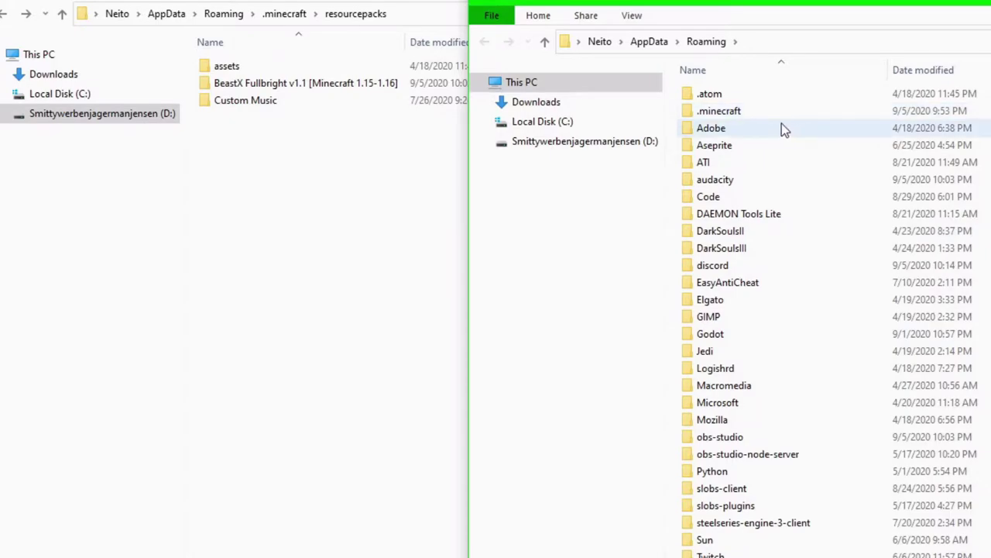
double_click(734, 111)
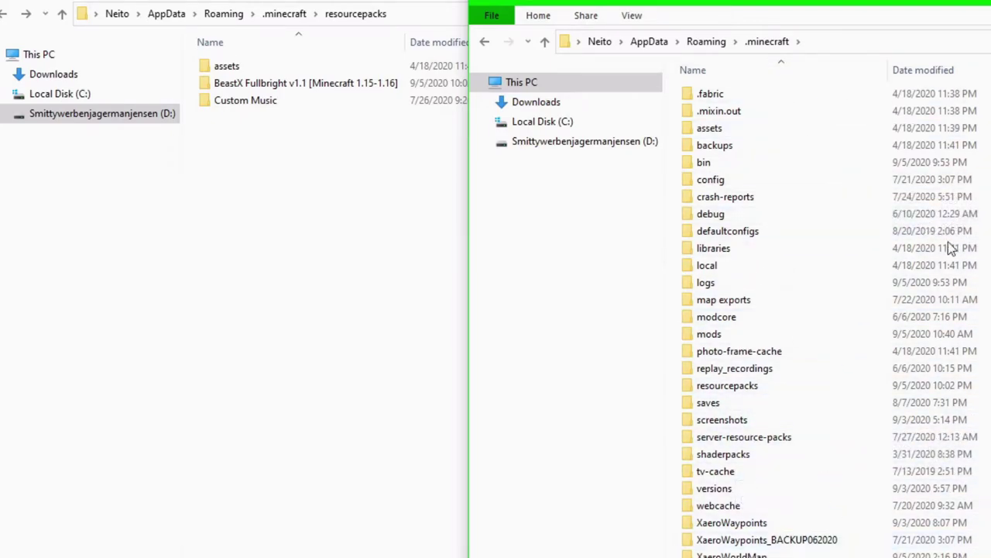
scroll(947, 242, down, 9)
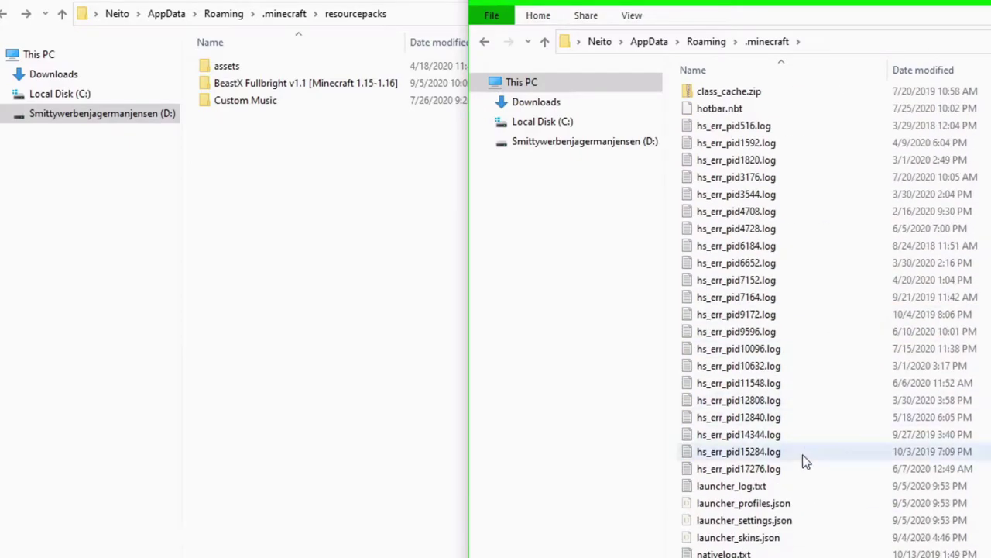
scroll(803, 464, up, 9)
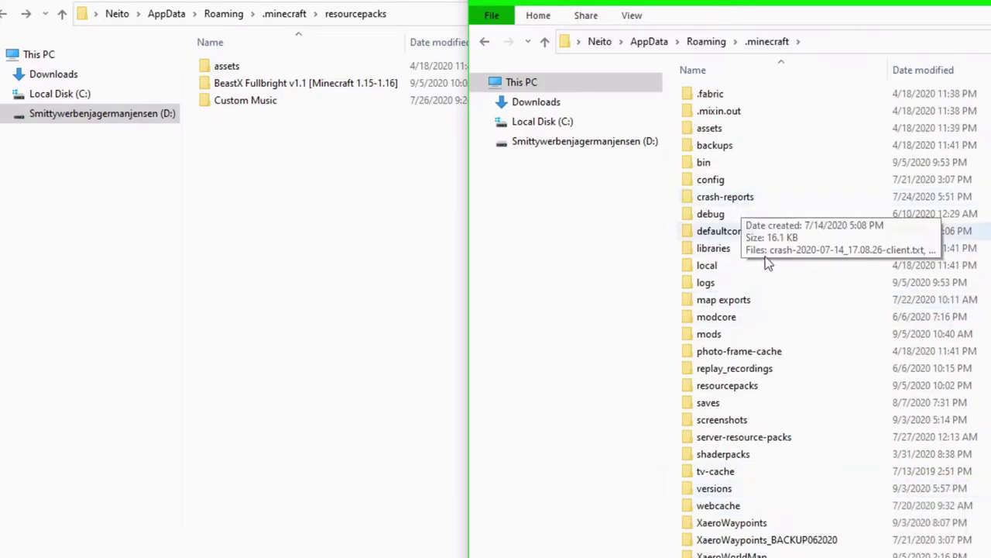
double_click(806, 393)
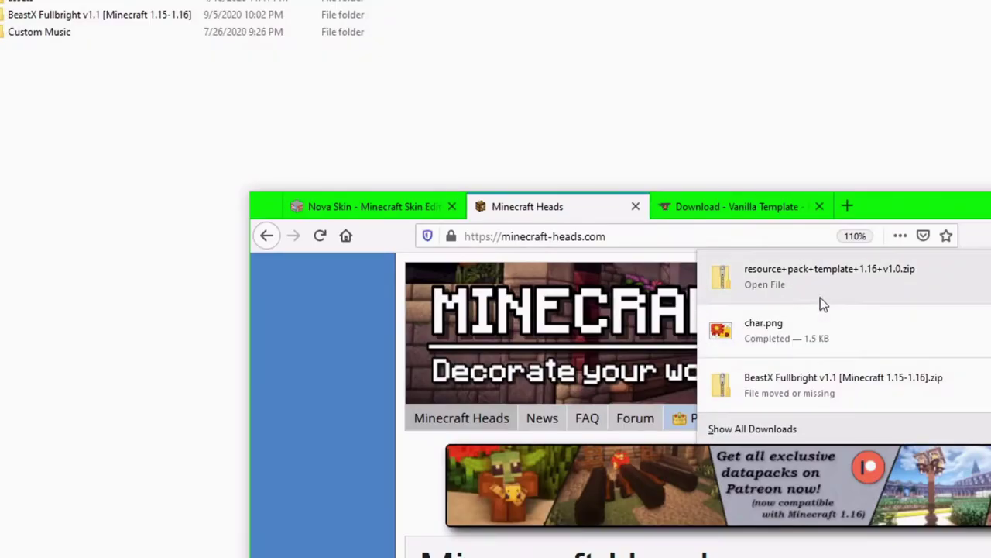
Step: Move the downloaded resource+pack+template+1.16+v1.0.zip and char.png into the resourcepacks folder
drag(832, 286, 325, 121)
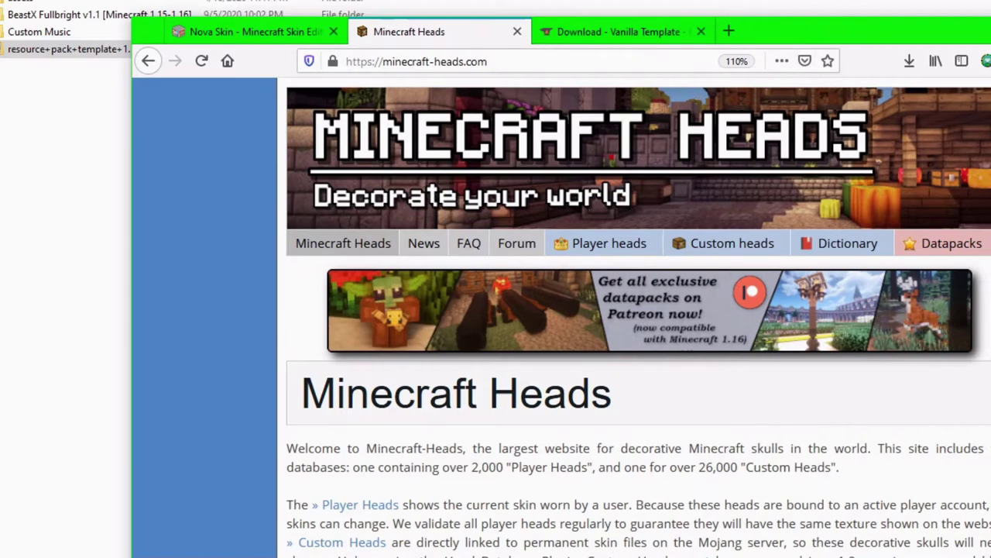
key(super+Right)
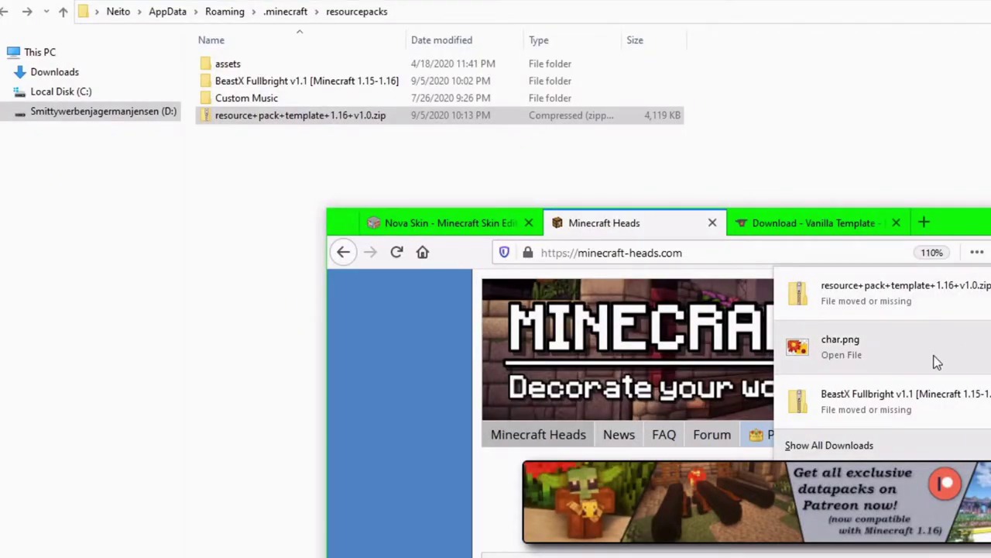
drag(932, 360, 360, 170)
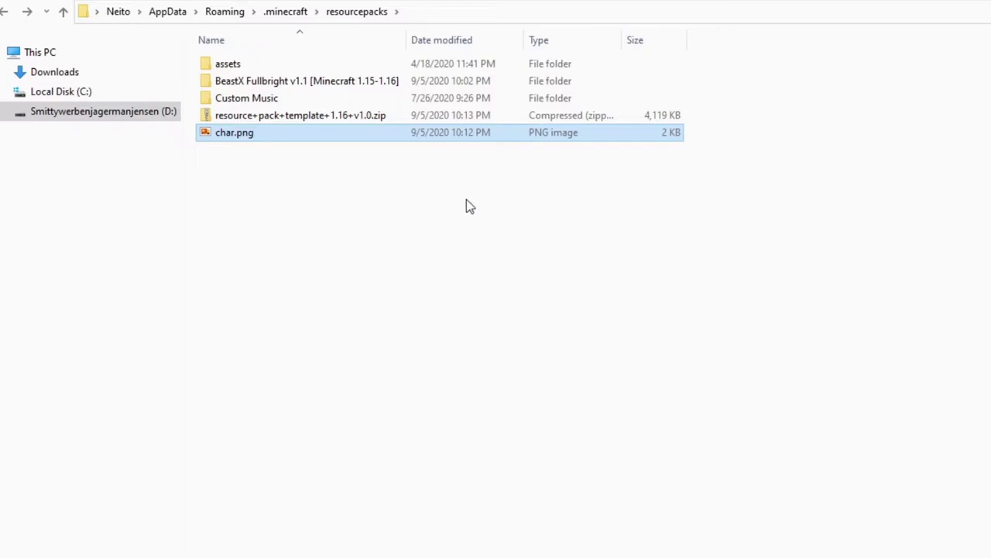
Step: Extract resource+pack+template+1.16+v1.0.zip into the resourcepacks folder and delete the zip file
right_click(340, 122)
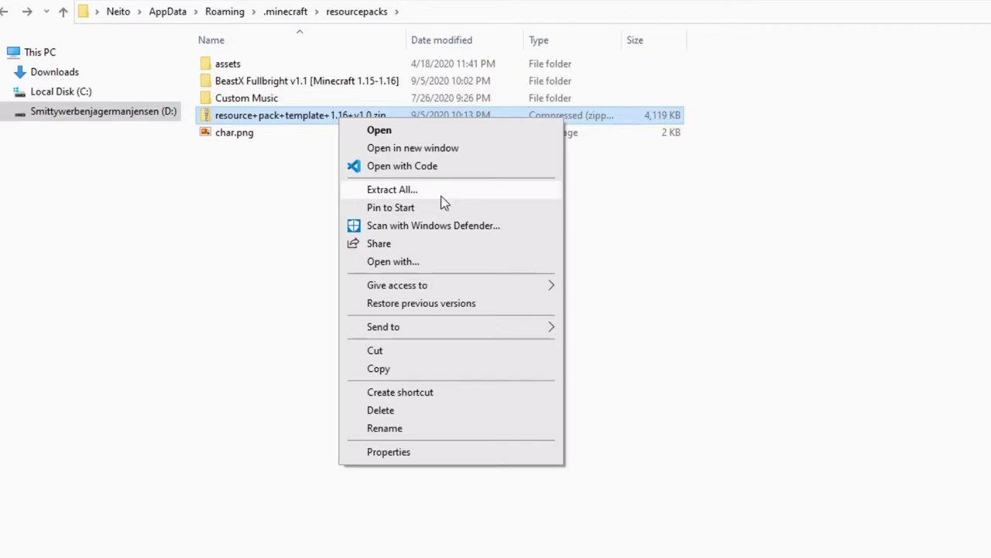
click(442, 194)
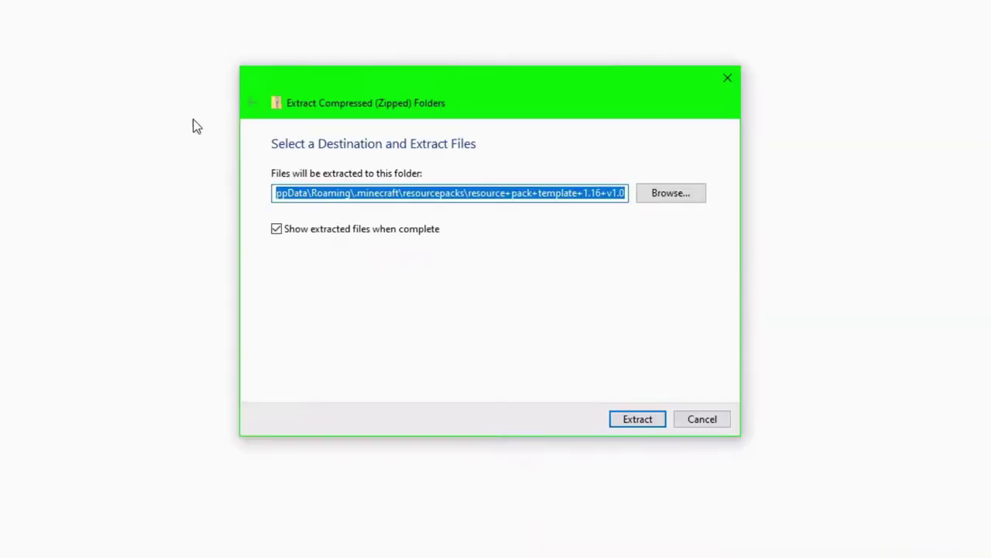
click(625, 421)
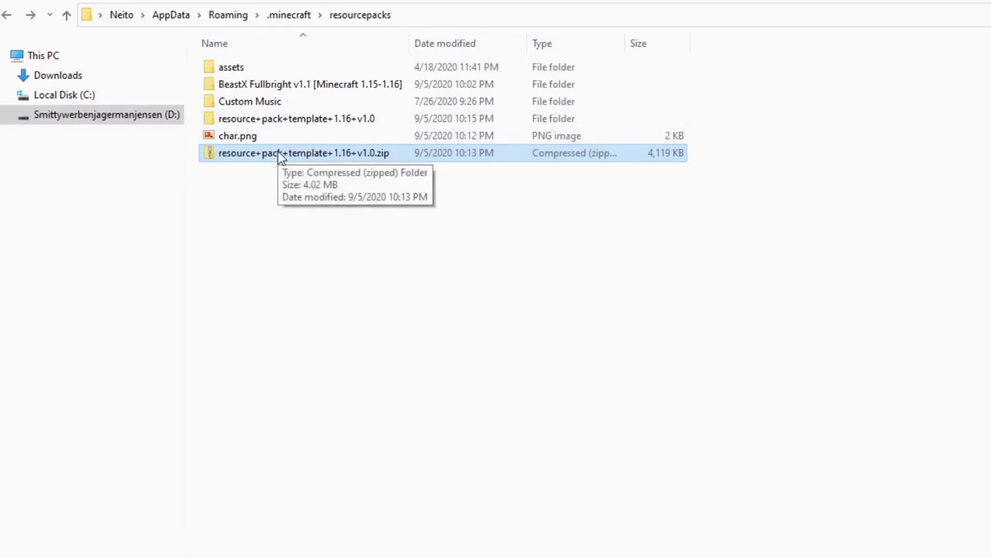
key(Delete)
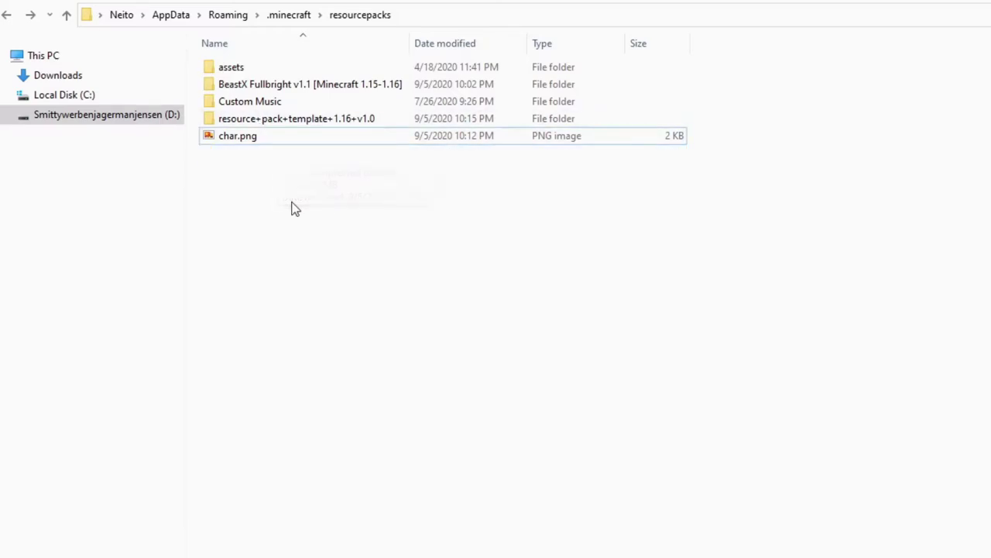
Step: Open the extracted template's armor texture folder at assets\minecraft\textures\models\armor
double_click(284, 119)
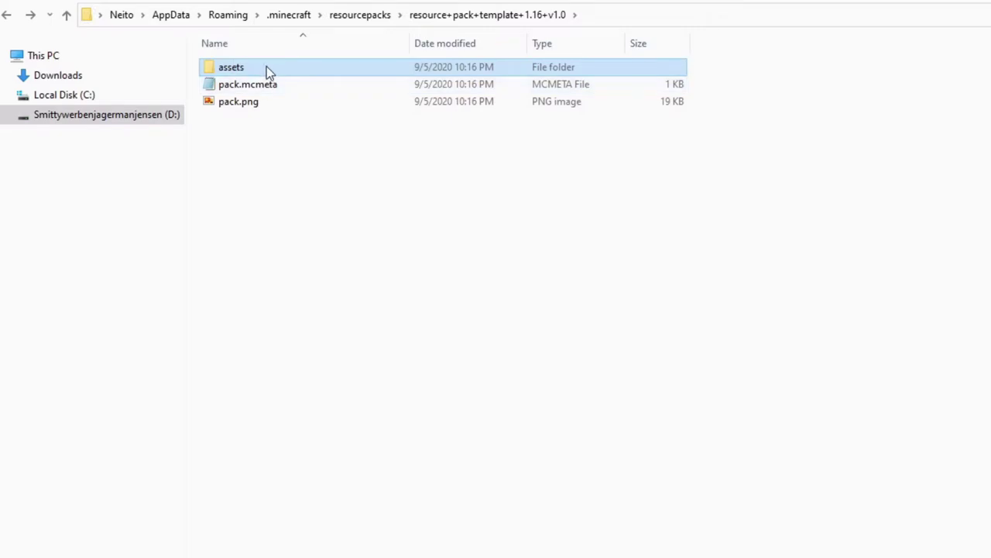
double_click(266, 69)
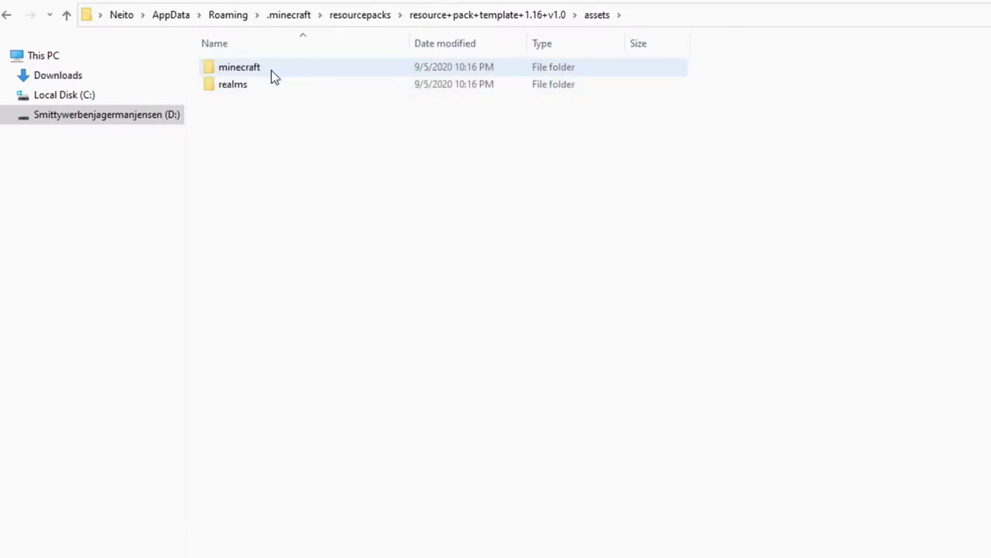
double_click(271, 70)
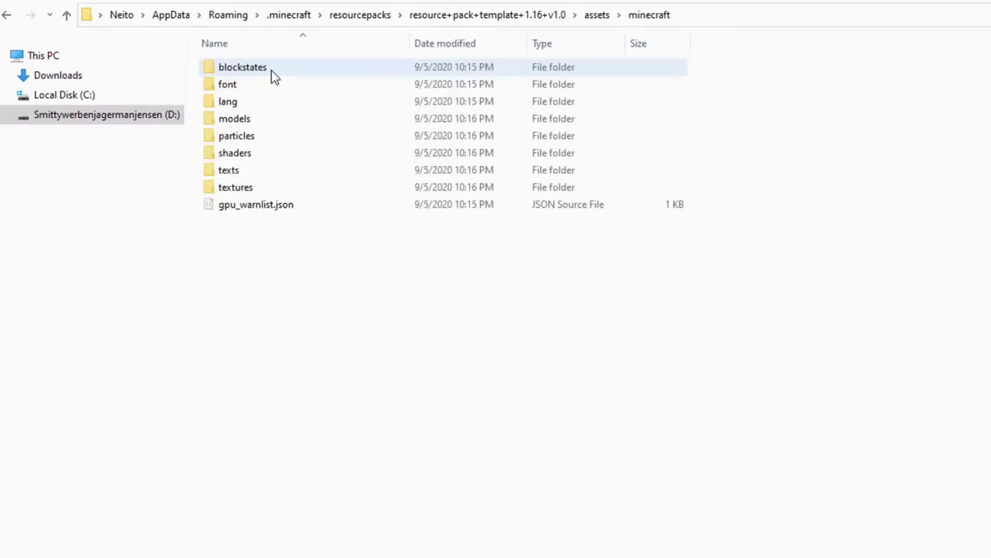
double_click(266, 188)
double_click(260, 257)
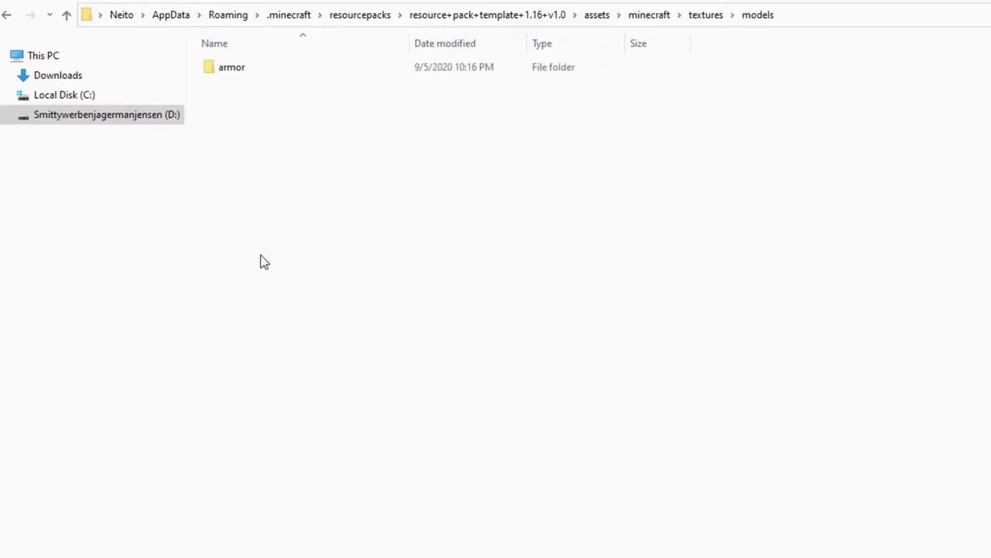
double_click(250, 68)
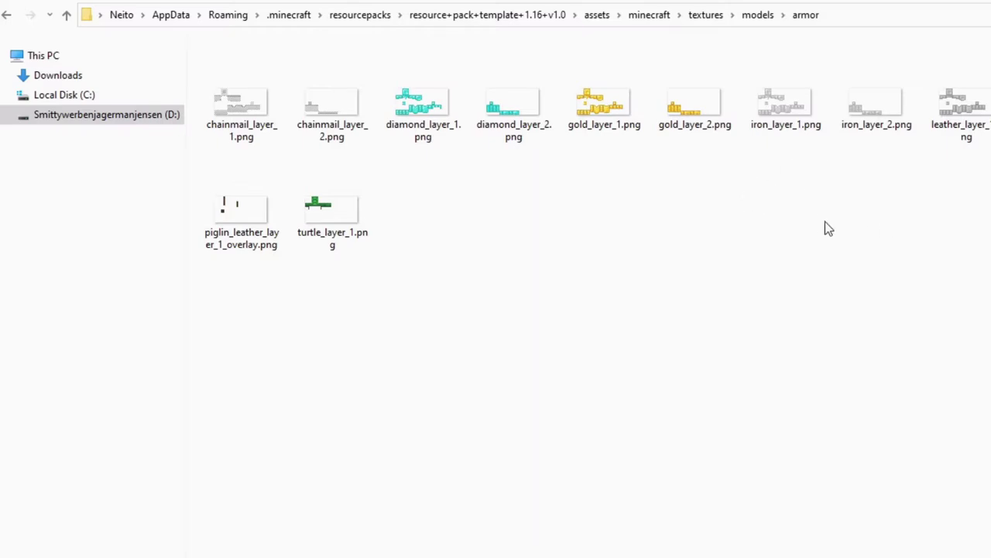
Step: Switch to GIMP and open iron_layer_1.png from the armor folder in a maximized window
click(833, 159)
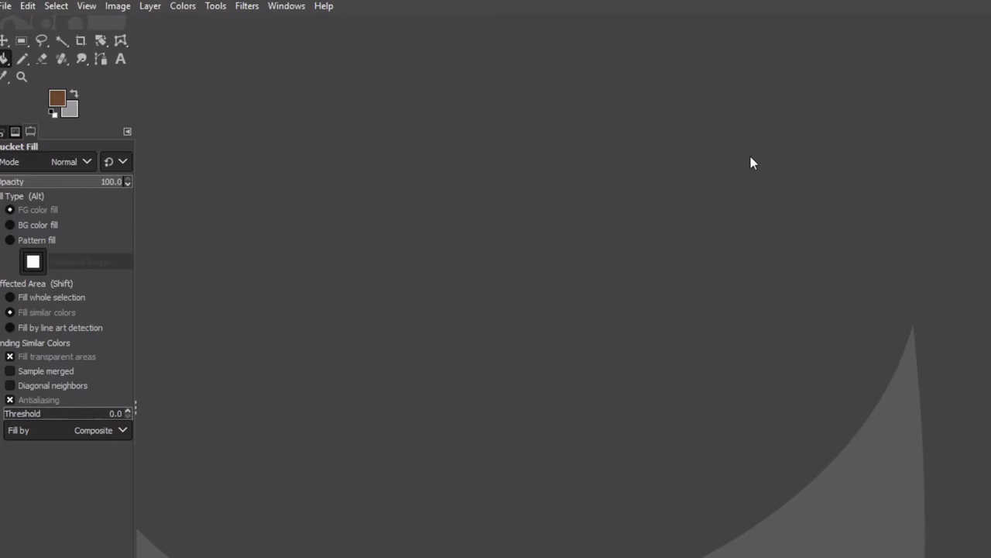
drag(717, 1, 990, 298)
drag(688, 299, 722, 318)
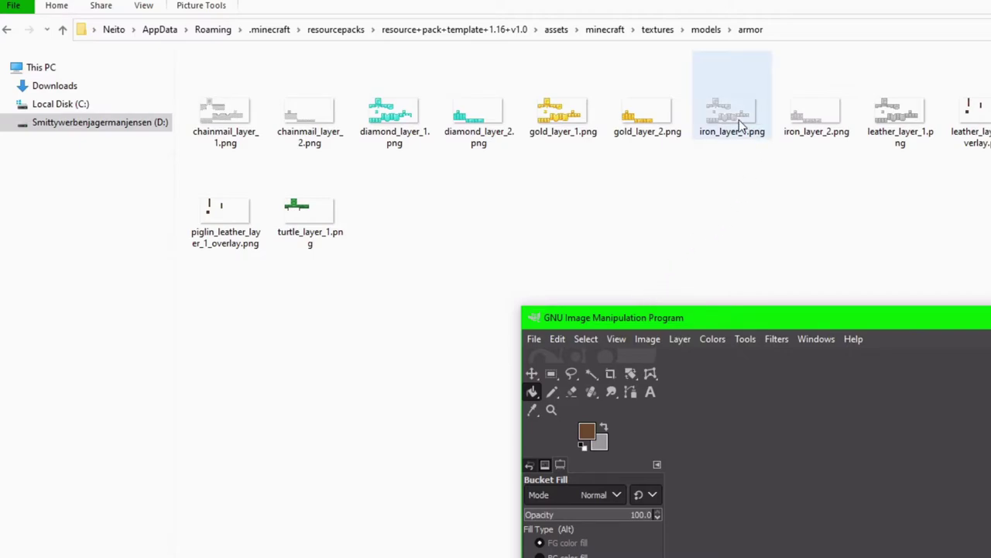
drag(740, 118, 865, 363)
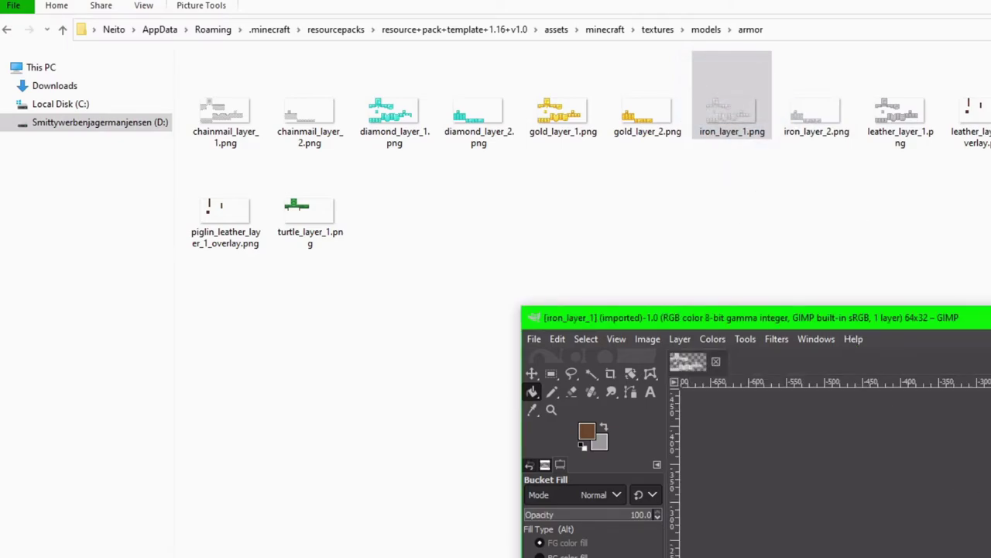
double_click(925, 318)
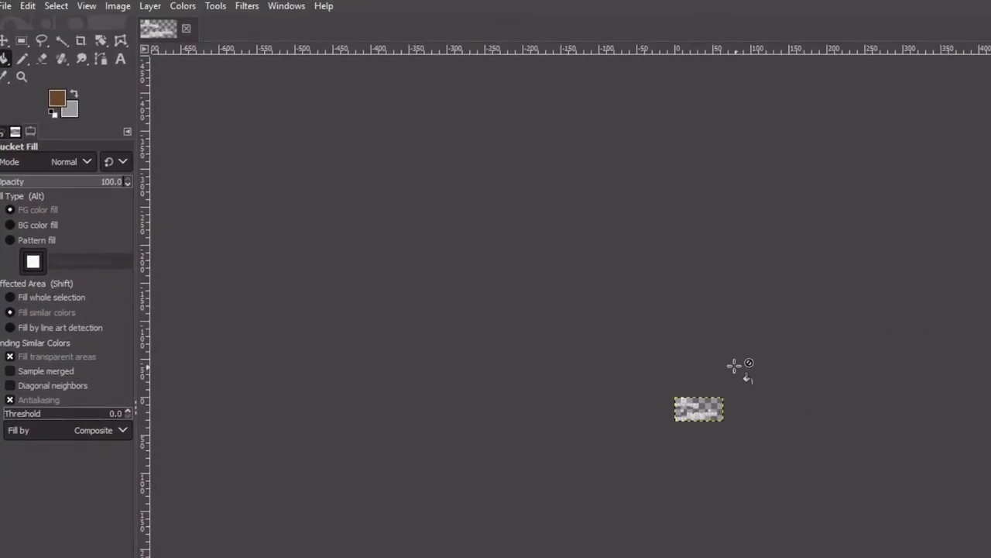
Step: Add a new transparent layer above the iron_layer_1.png layer
scroll(716, 404, up, 6)
scroll(656, 462, up, 3)
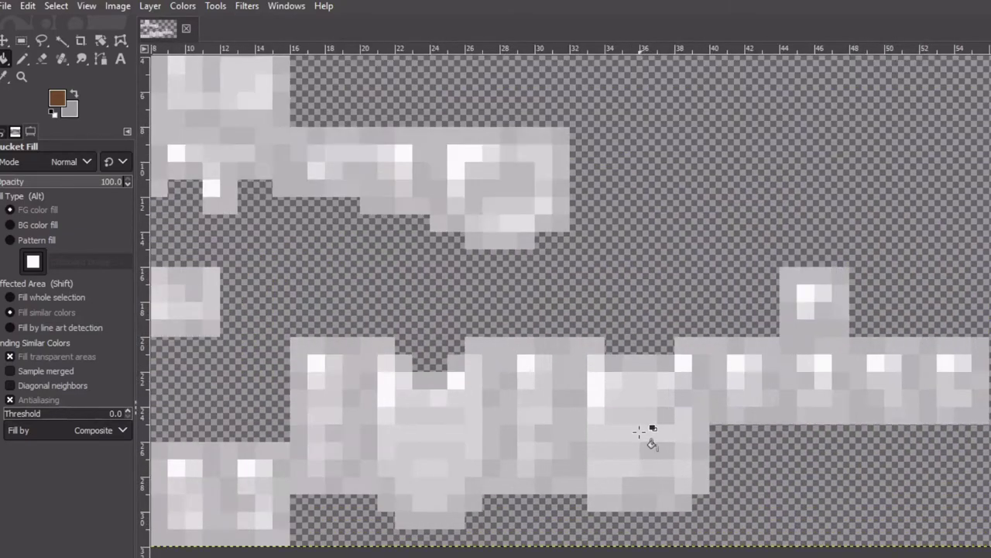
scroll(650, 438, down, 1)
scroll(755, 364, up, 1)
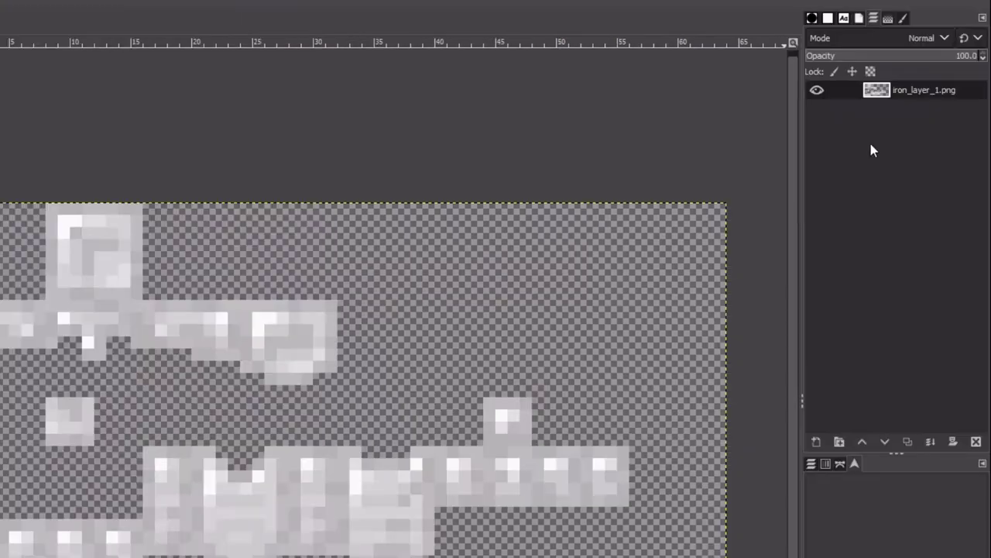
right_click(870, 143)
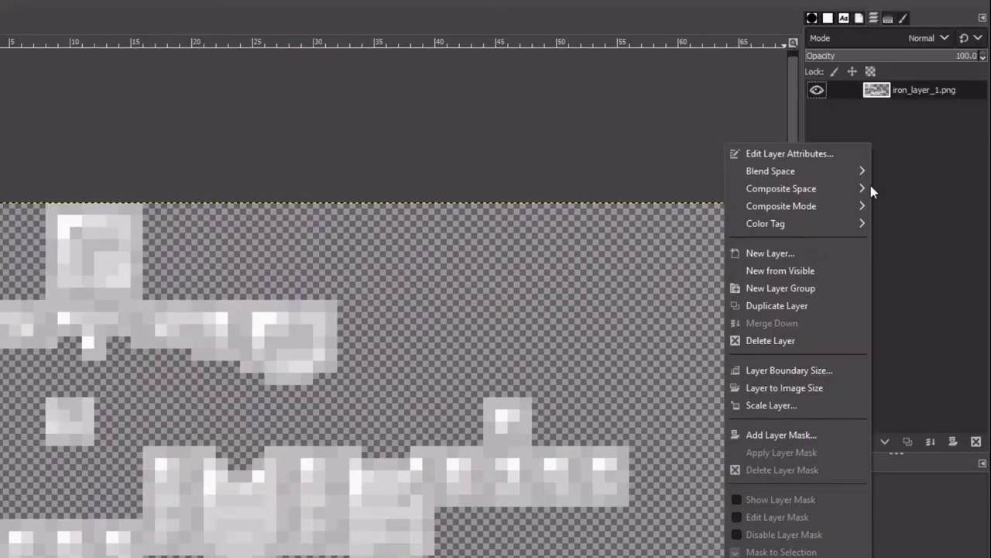
click(828, 253)
click(858, 438)
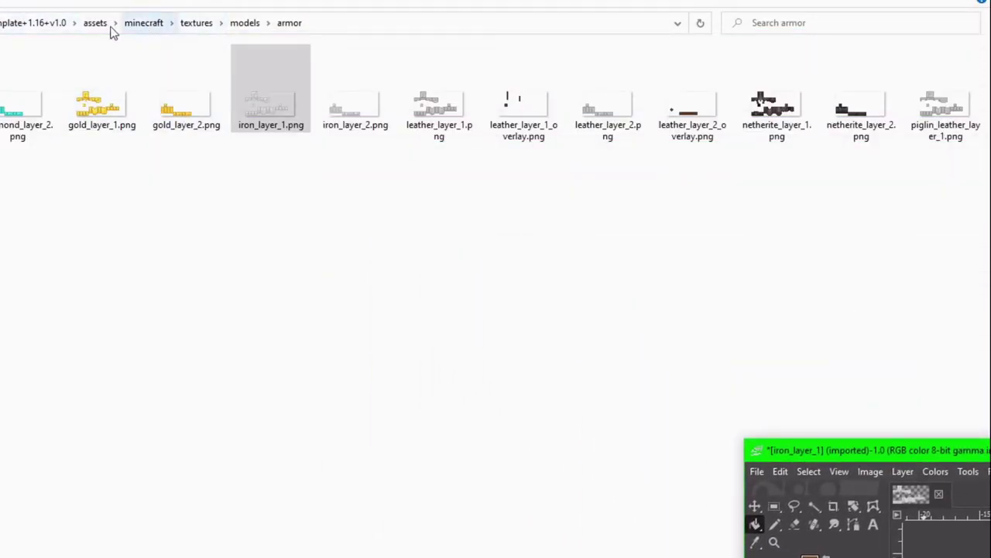
Step: Bring char.png from the resourcepacks folder into the GIMP image as a layer and delete the empty transparent layer
click(337, 10)
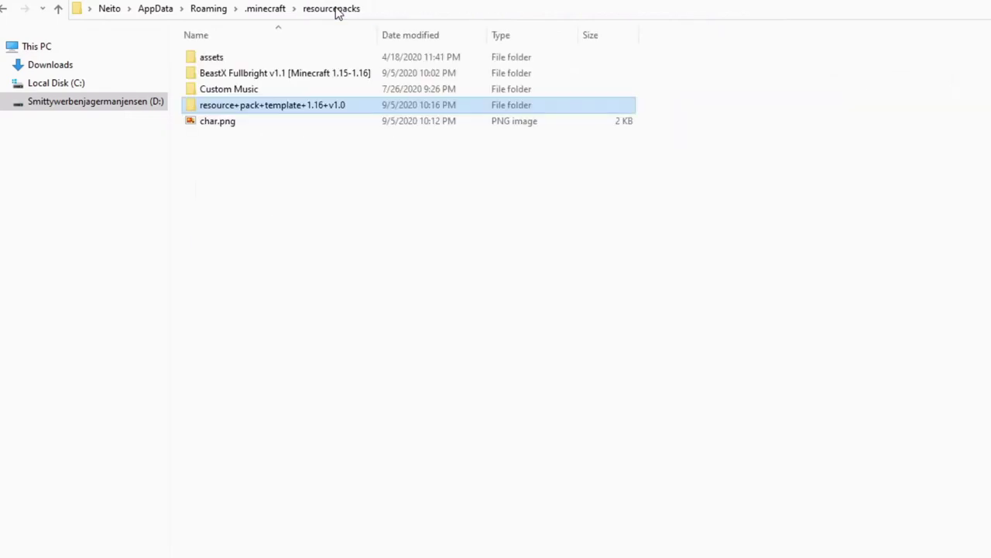
drag(235, 122, 383, 131)
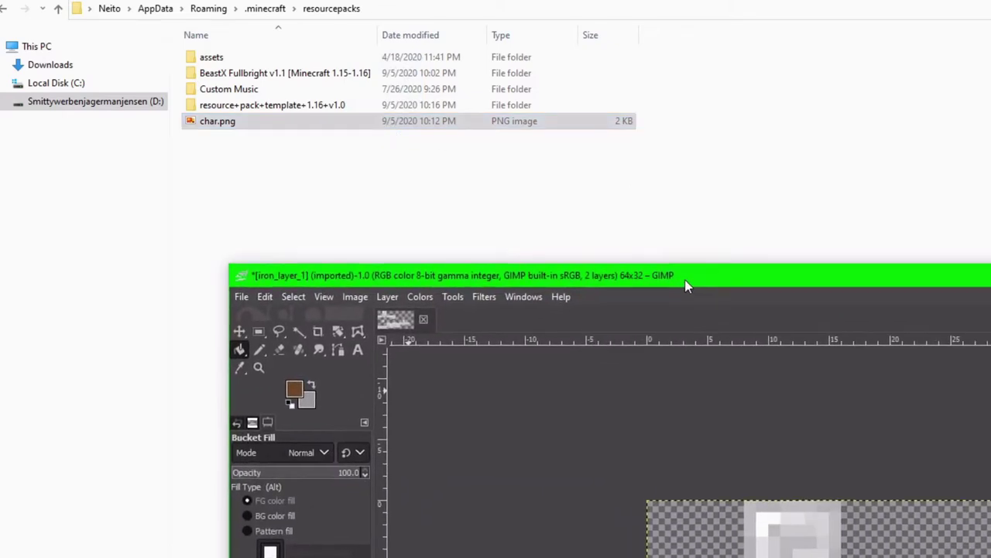
drag(285, 119, 783, 420)
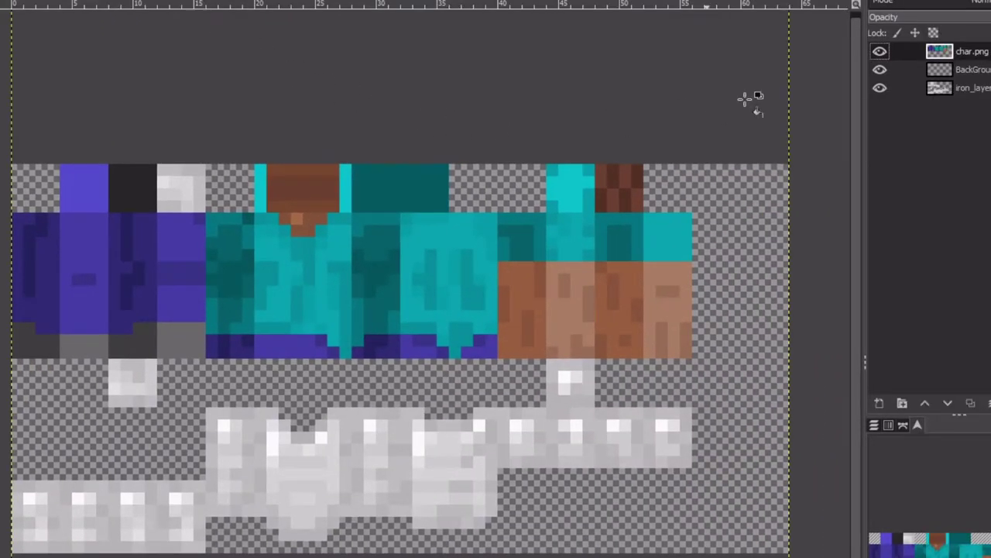
click(976, 69)
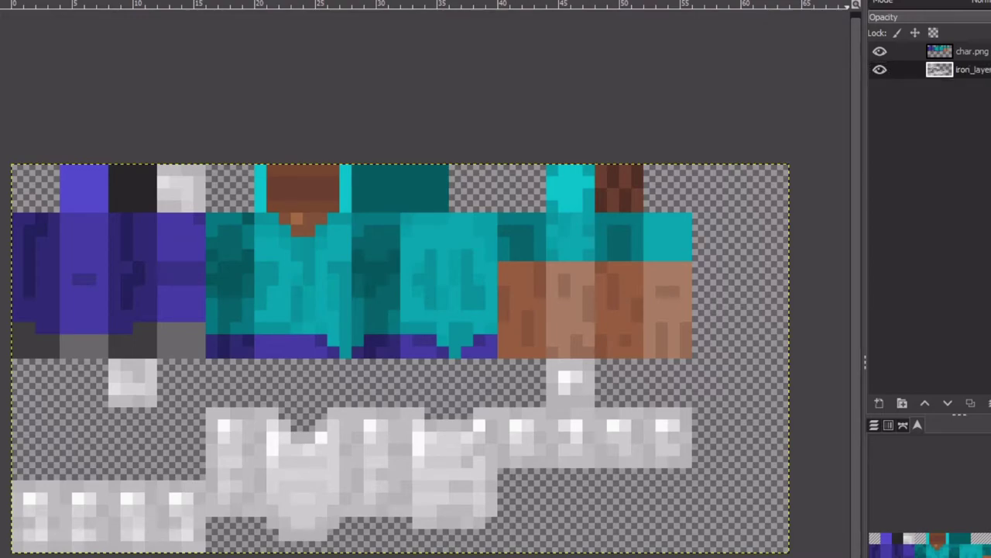
Step: Move the char.png layer down to align with the canvas's upper edge and merge it down onto the iron_layer_1.png layer
click(968, 50)
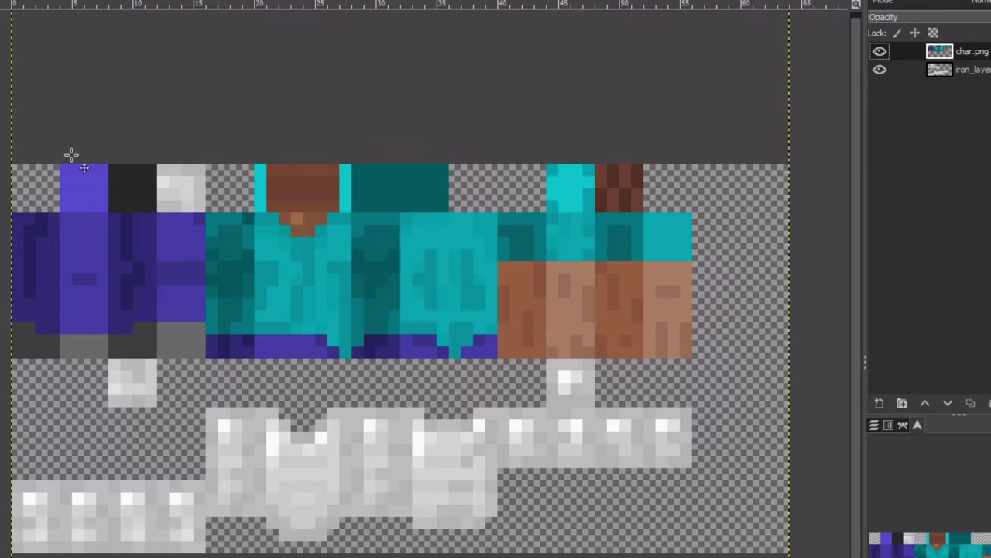
drag(339, 265, 336, 451)
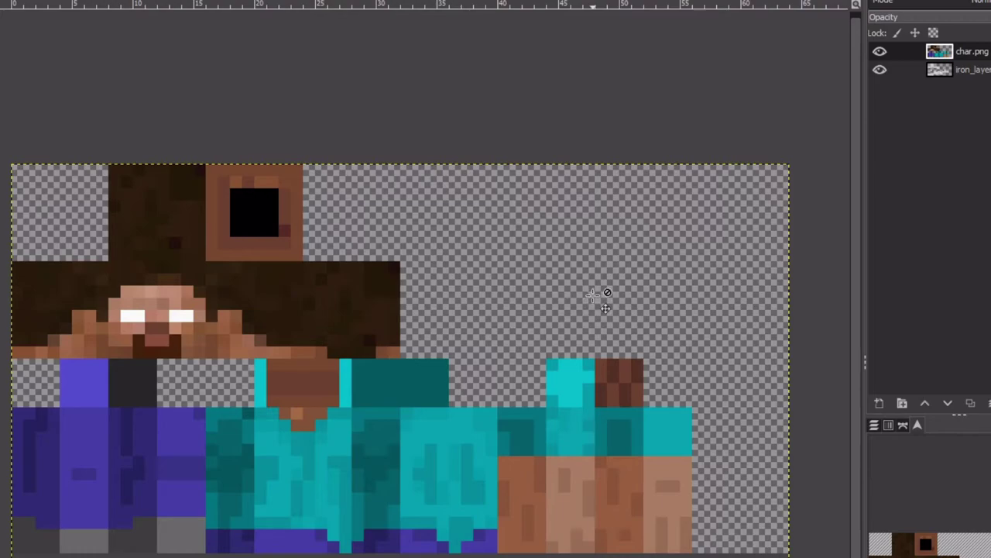
right_click(960, 54)
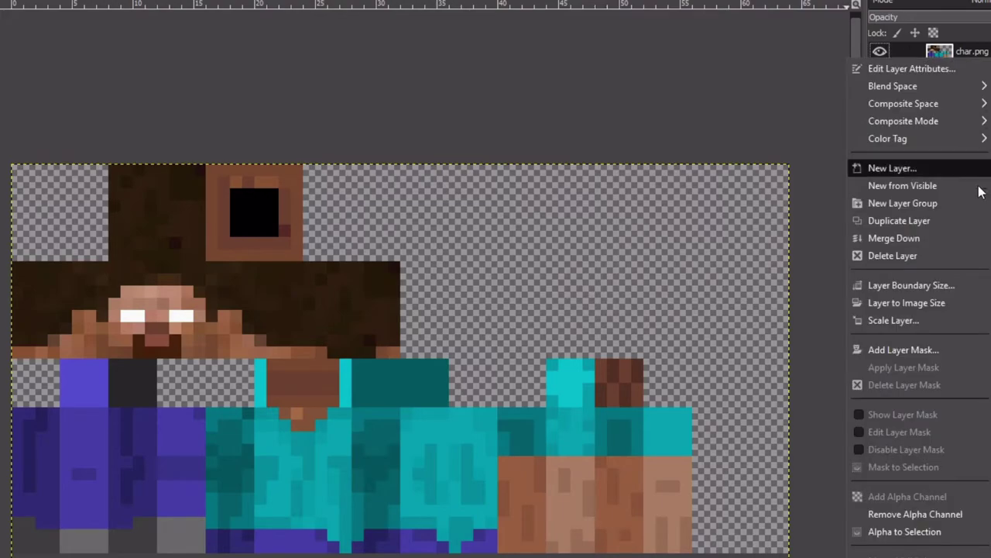
click(966, 237)
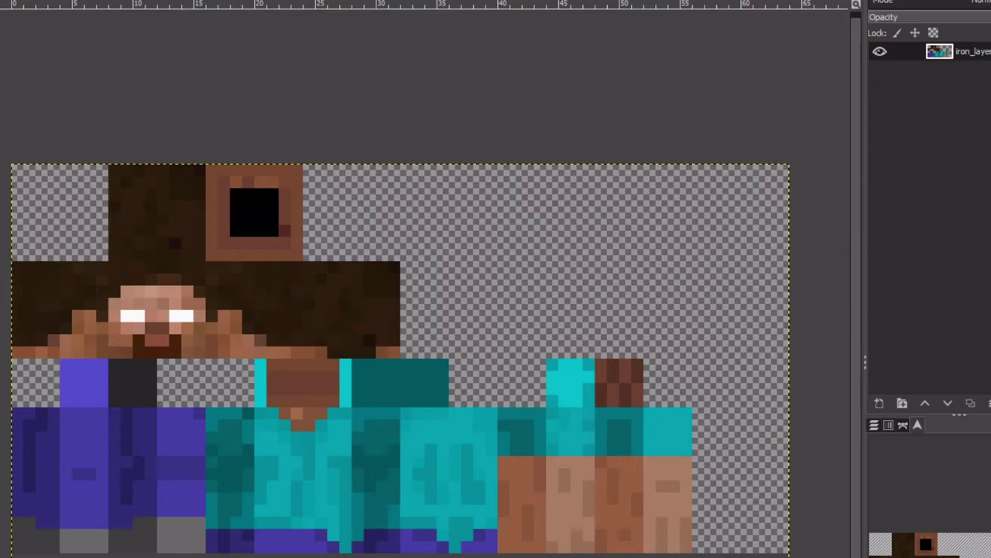
Step: Export the image as a PNG, replacing iron_layer_1.png in the template's armor folder
key(ctrl+shift+e)
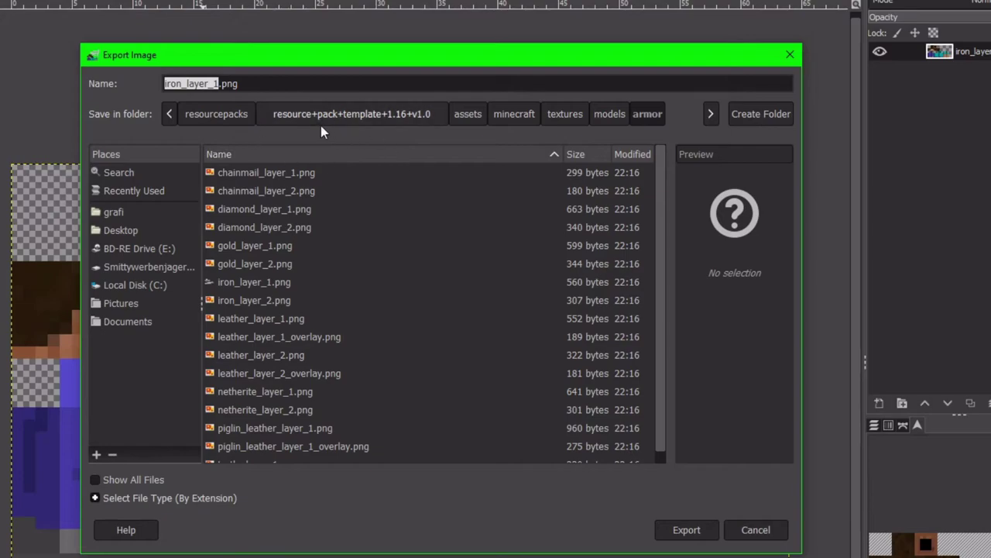
click(699, 533)
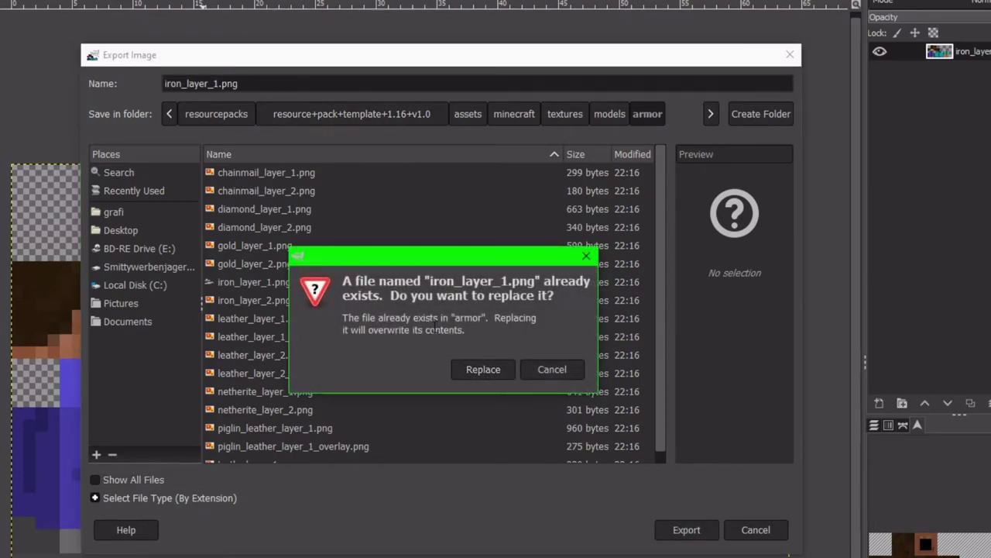
click(483, 369)
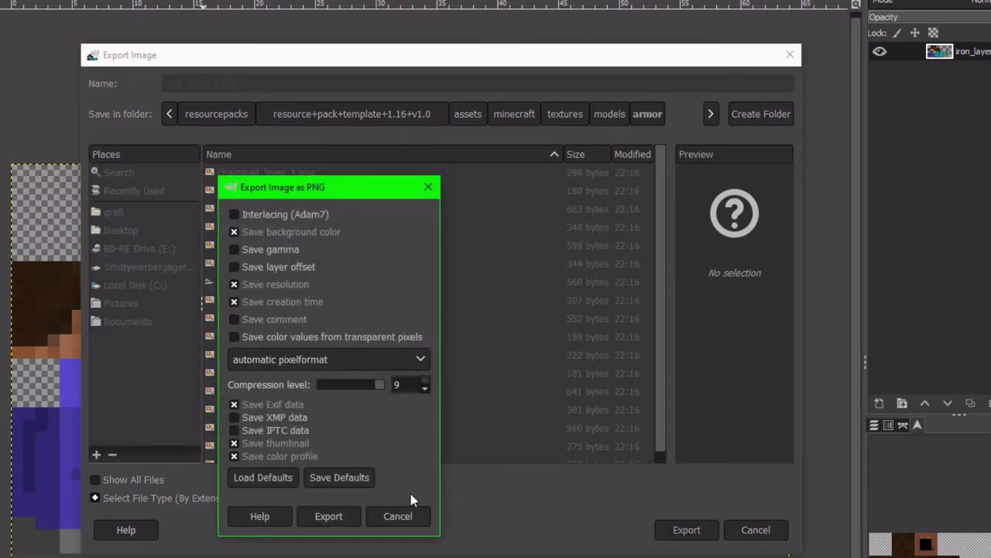
click(329, 516)
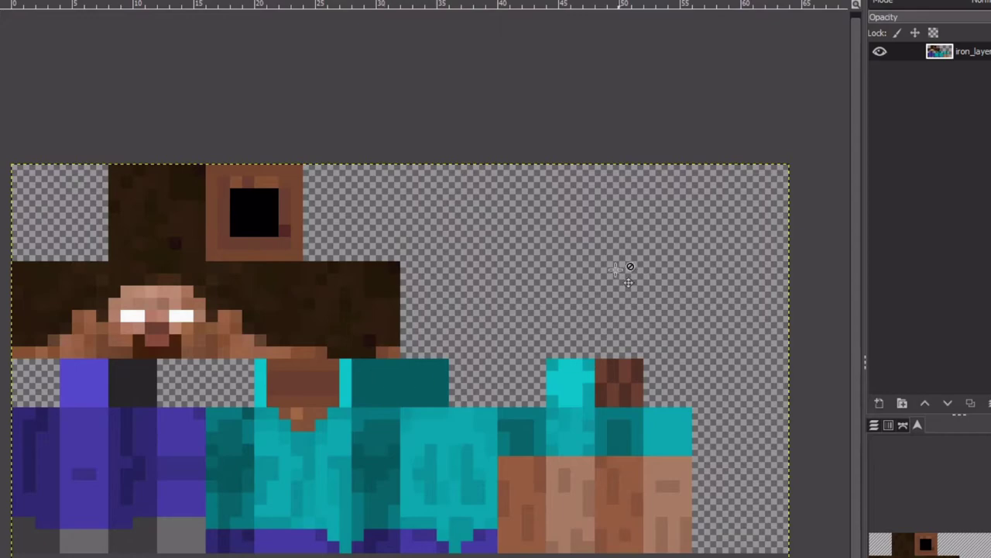
Step: Check the exported iron_layer_1.png in the armor folder and quit GIMP, discarding the unsaved changes
drag(543, 2, 209, 348)
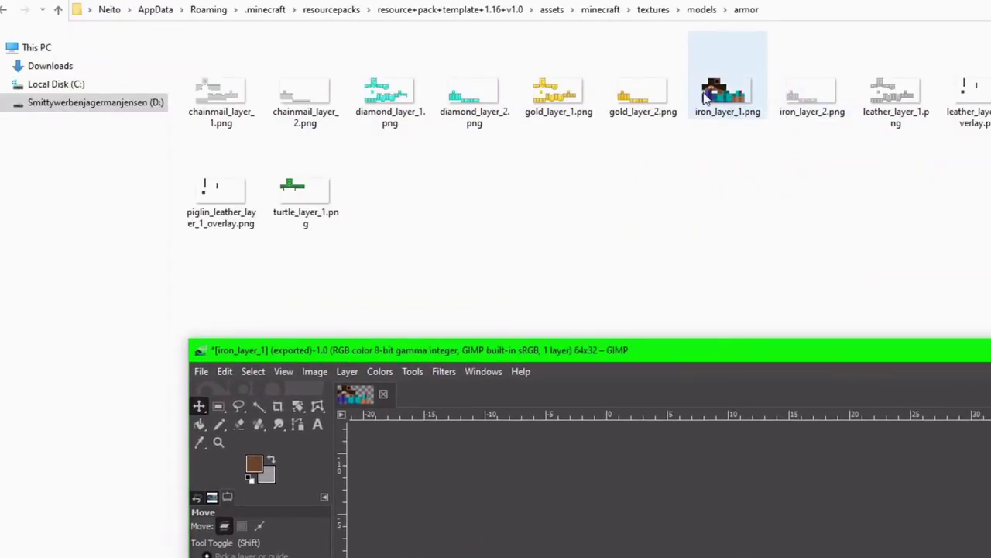
double_click(772, 360)
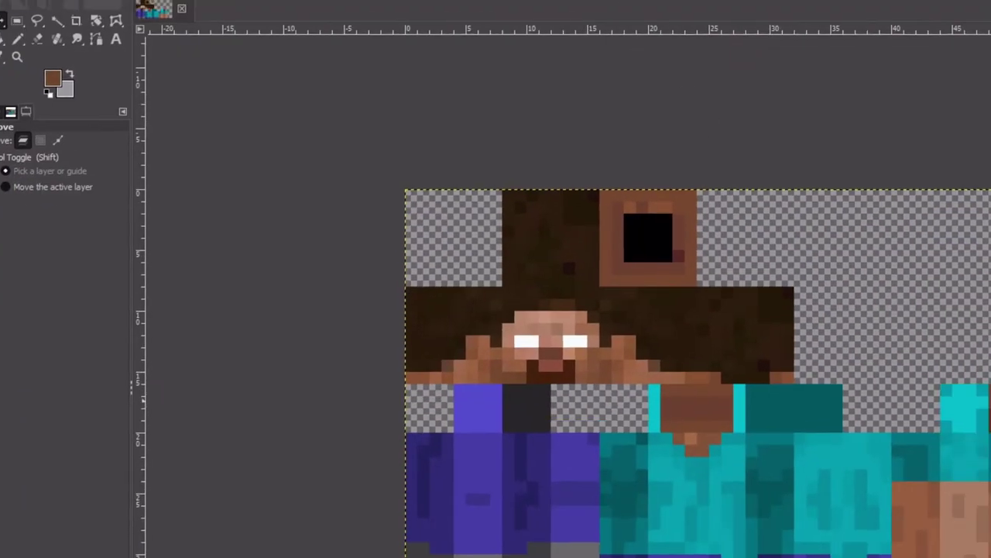
key(ctrl+q)
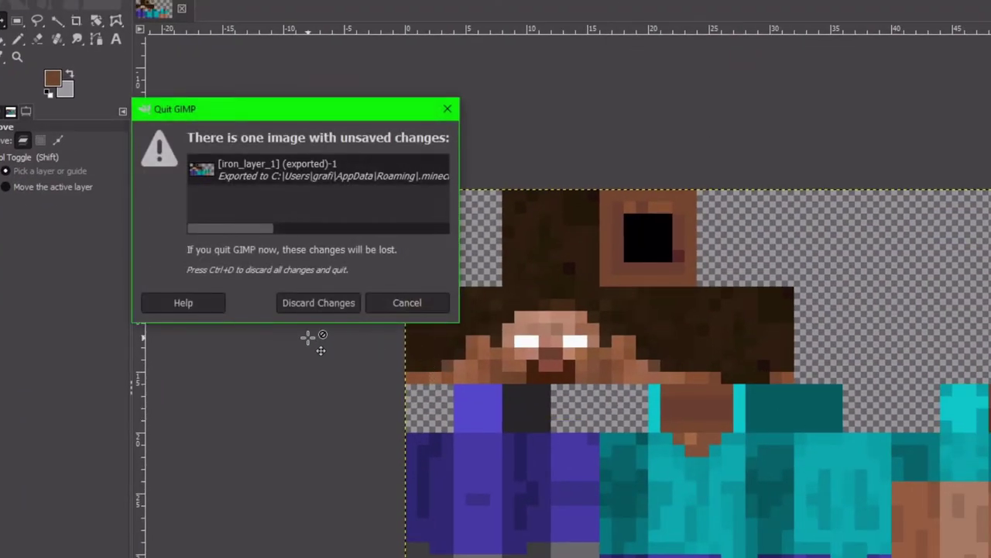
click(337, 307)
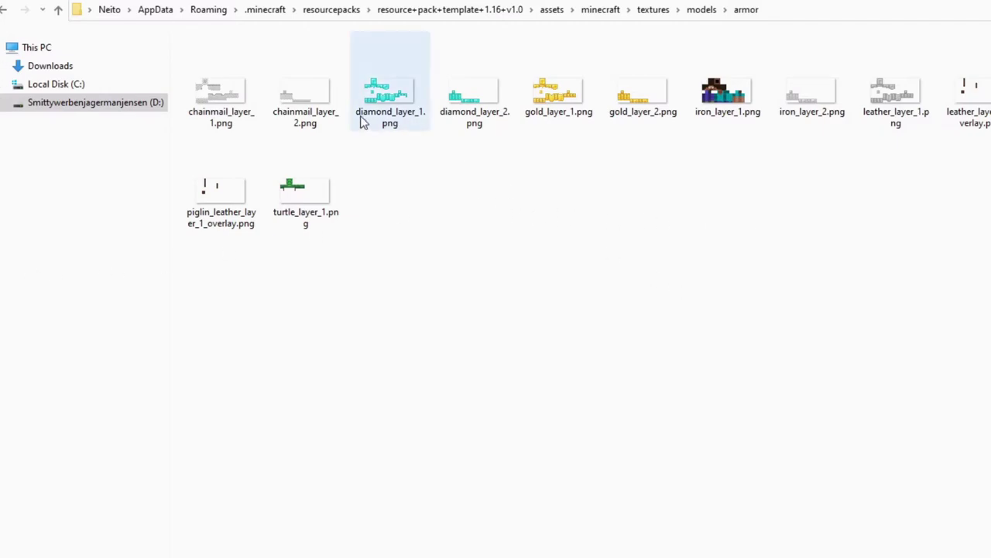
Step: Open pack.mcmeta in the template's root folder and set the pack description to "Herobrine Pack"
click(465, 11)
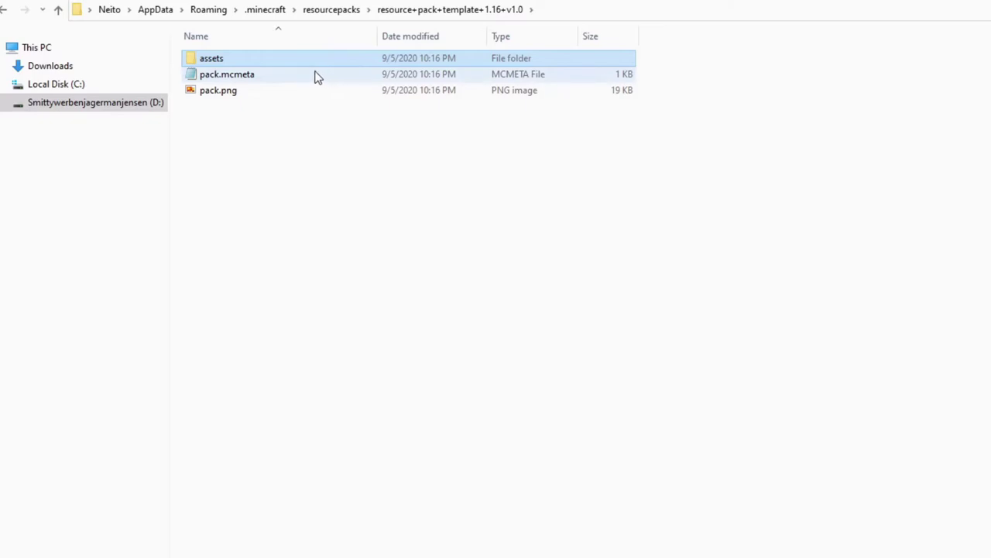
double_click(291, 78)
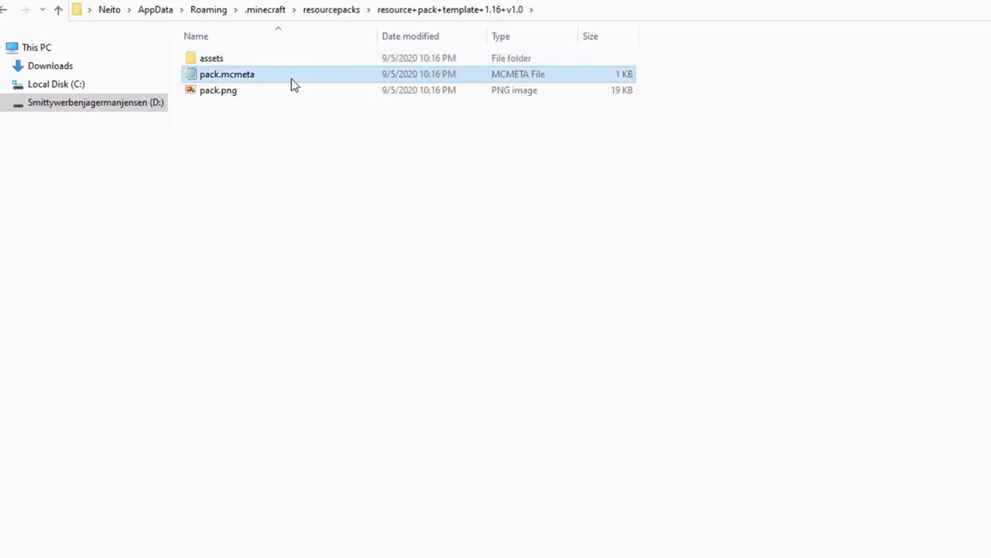
drag(611, 470, 524, 33)
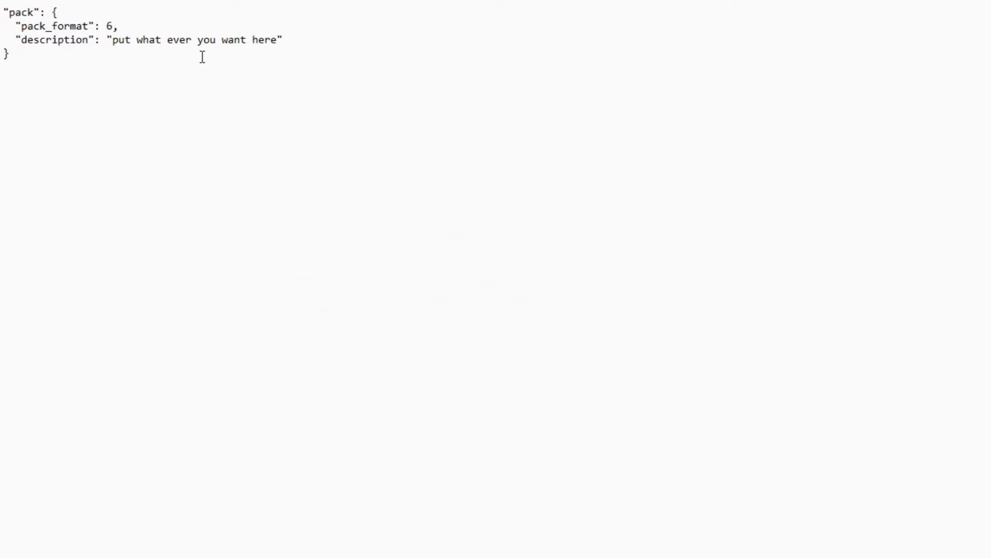
drag(278, 40, 113, 39)
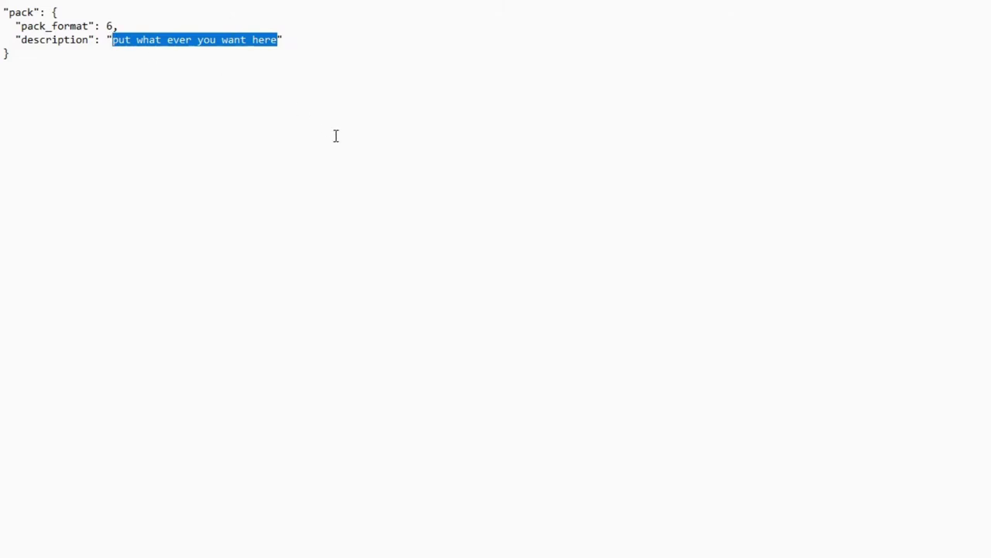
key(BackSpace)
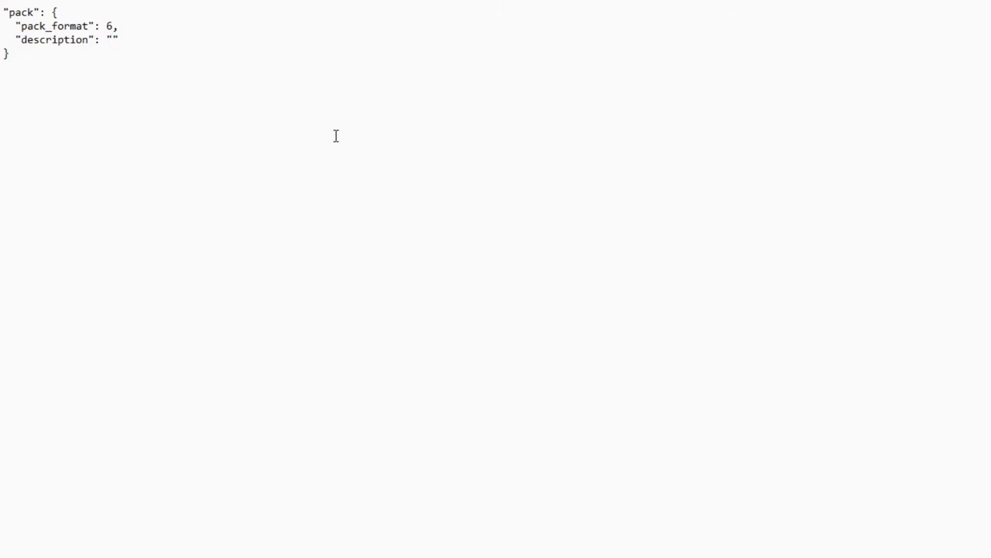
text(Herobrine Pack)
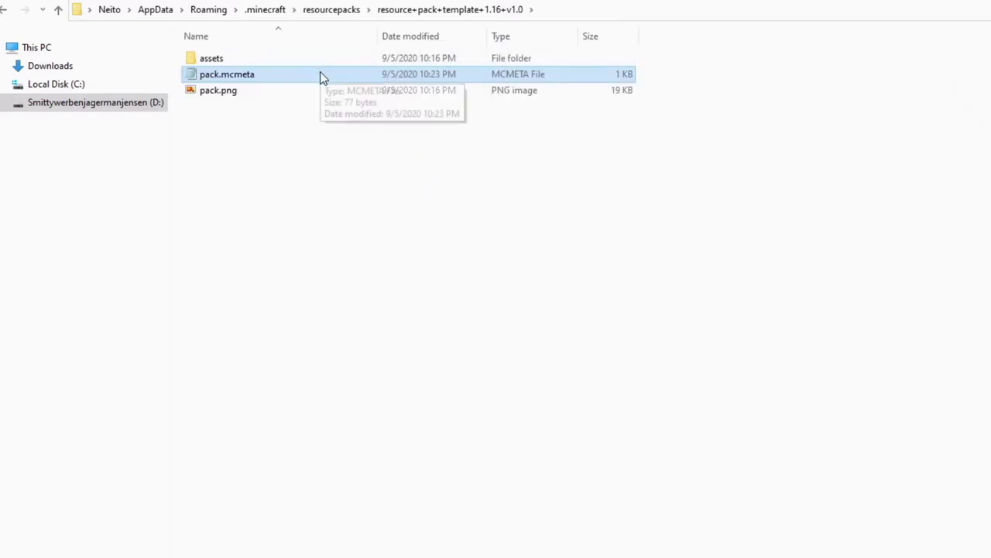
Step: Rename the resource+pack+template+1.16+v1.0 folder to "Herobrine Pack" and delete char.png from the resourcepacks folder
click(444, 11)
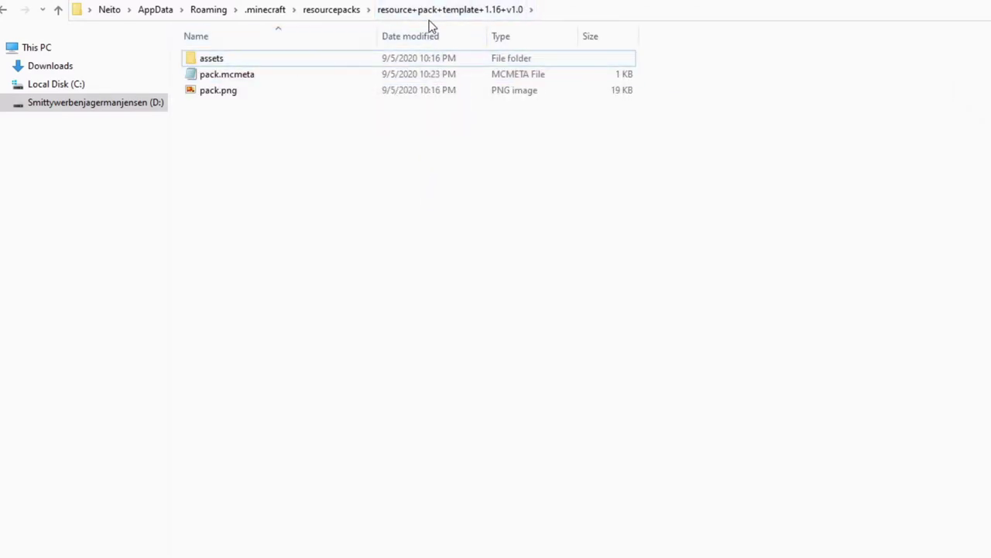
click(326, 12)
right_click(284, 107)
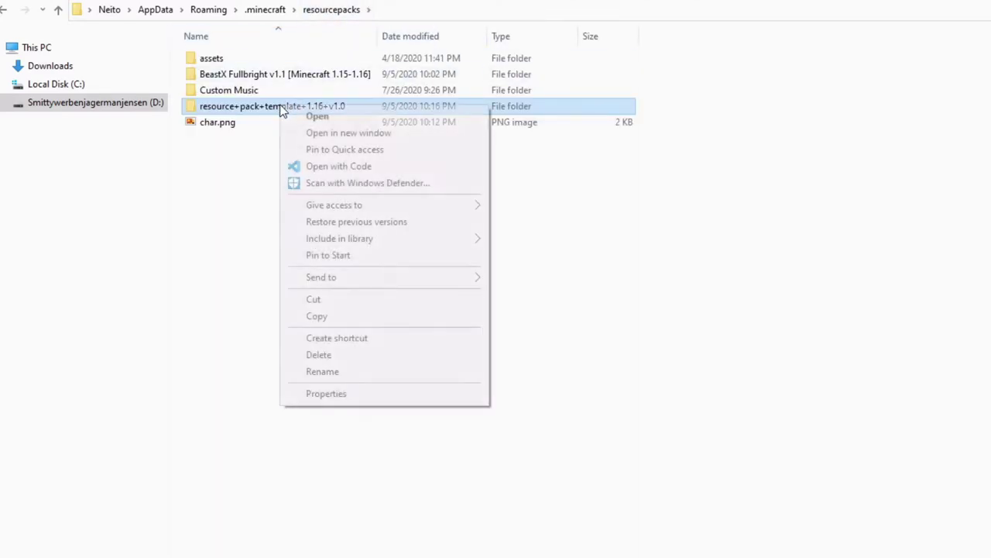
click(383, 373)
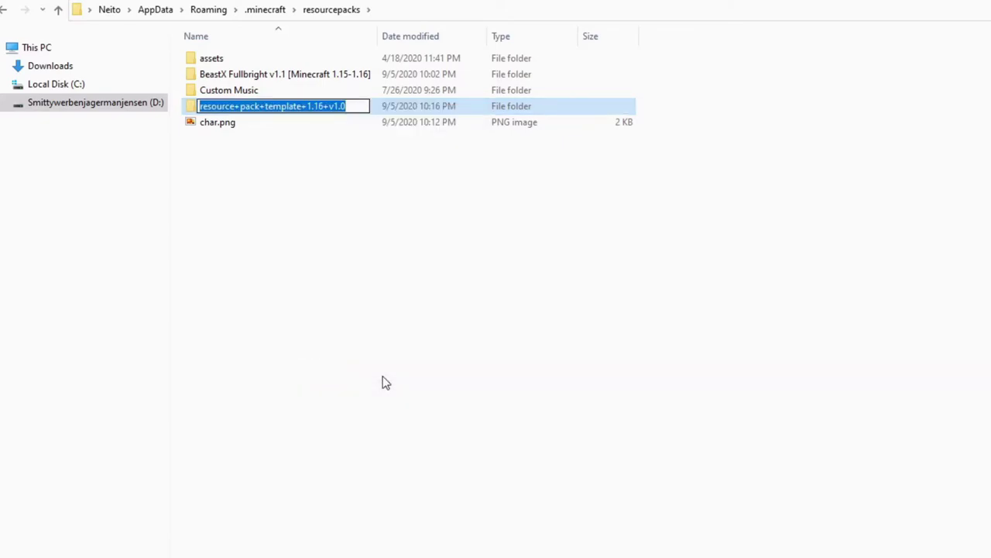
key(BackSpace)
text(Her)
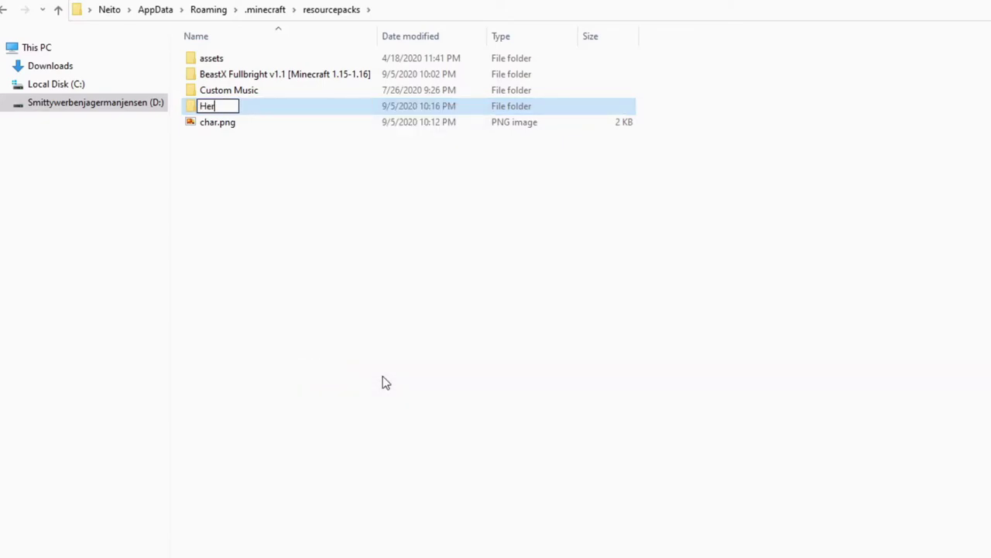
text(obrine Pack)
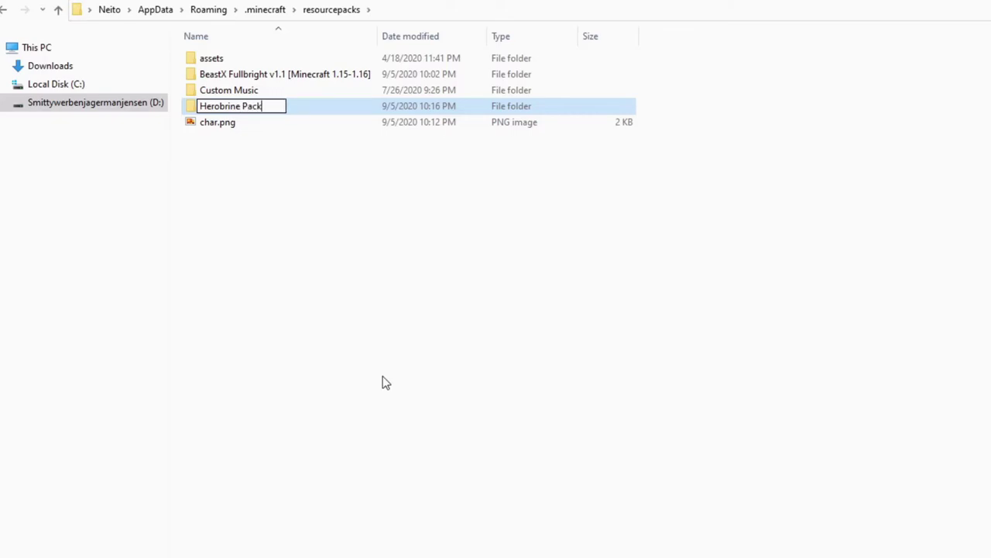
key(Return)
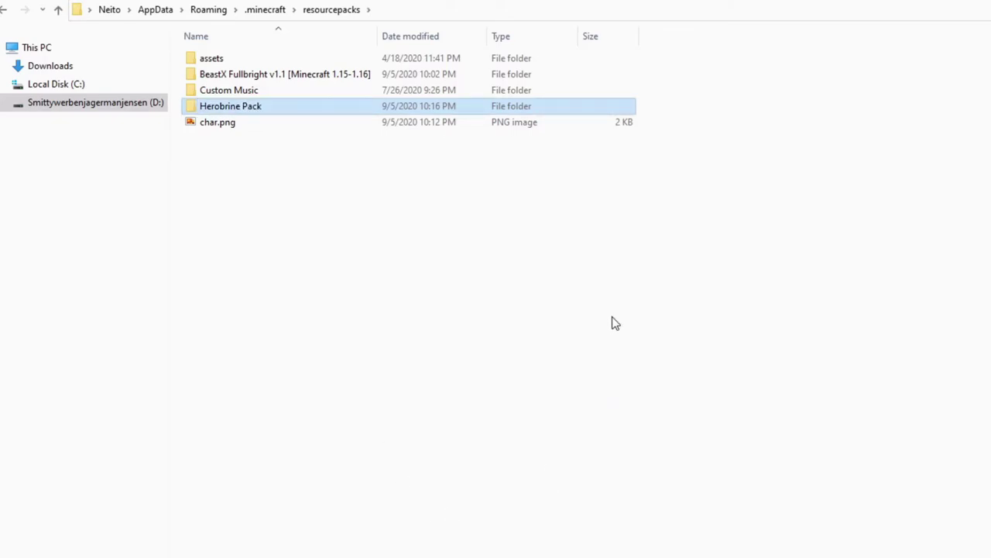
click(339, 126)
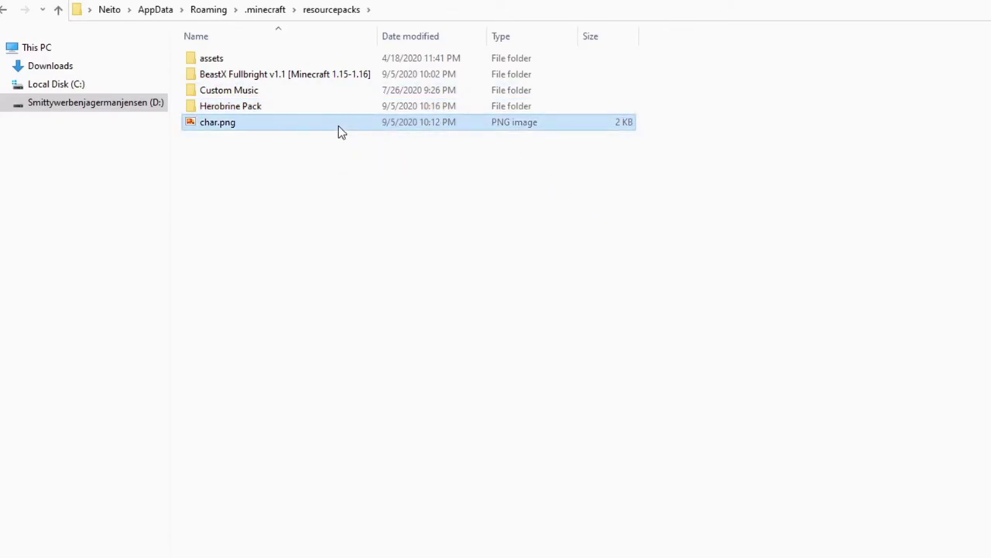
key(Delete)
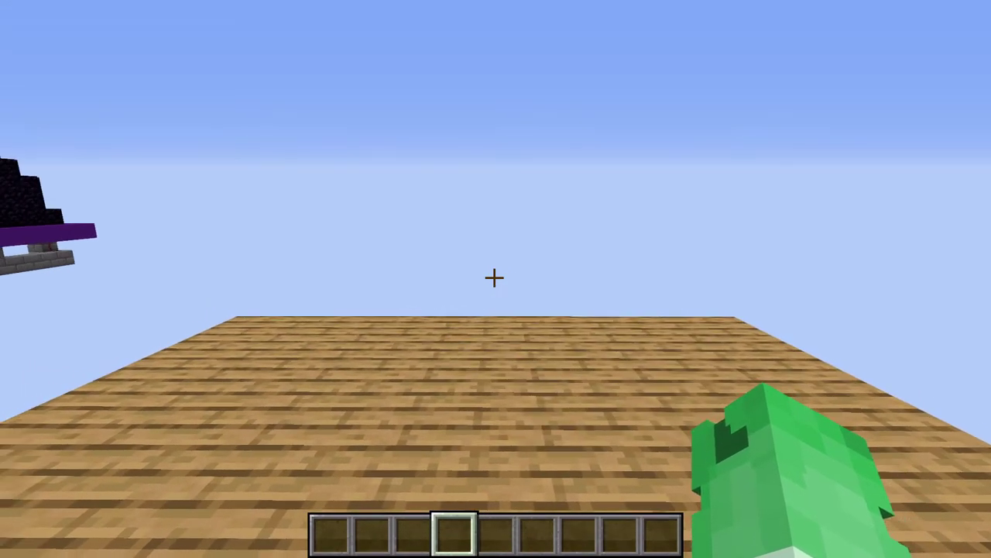
Step: Activate the Herobrine Pack in the game's resource pack settings and return to the world
key(Escape)
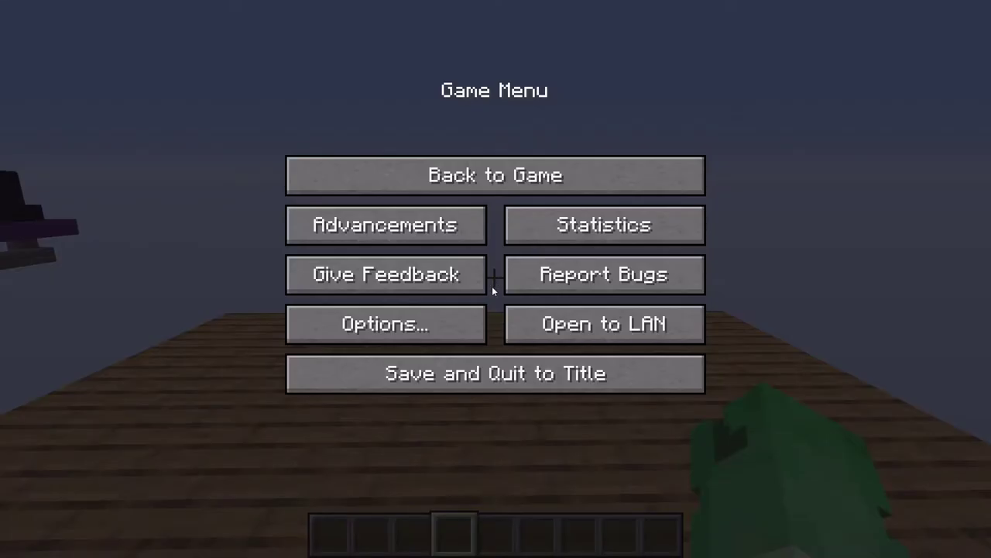
click(451, 322)
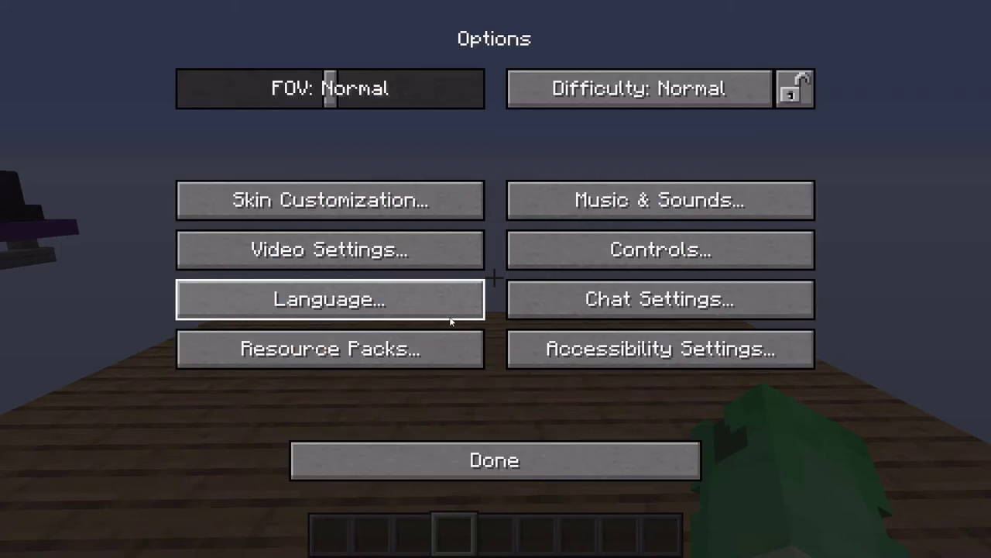
click(446, 338)
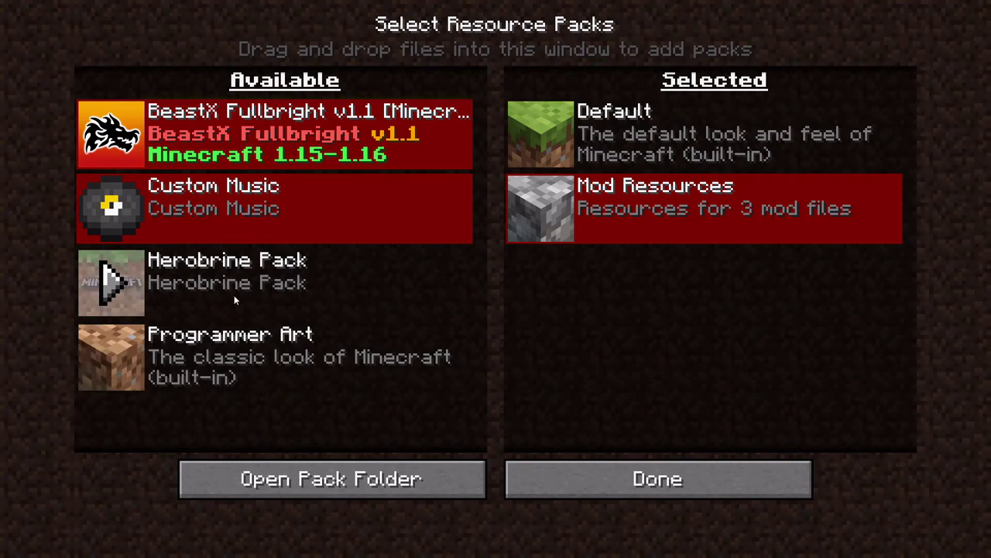
click(108, 283)
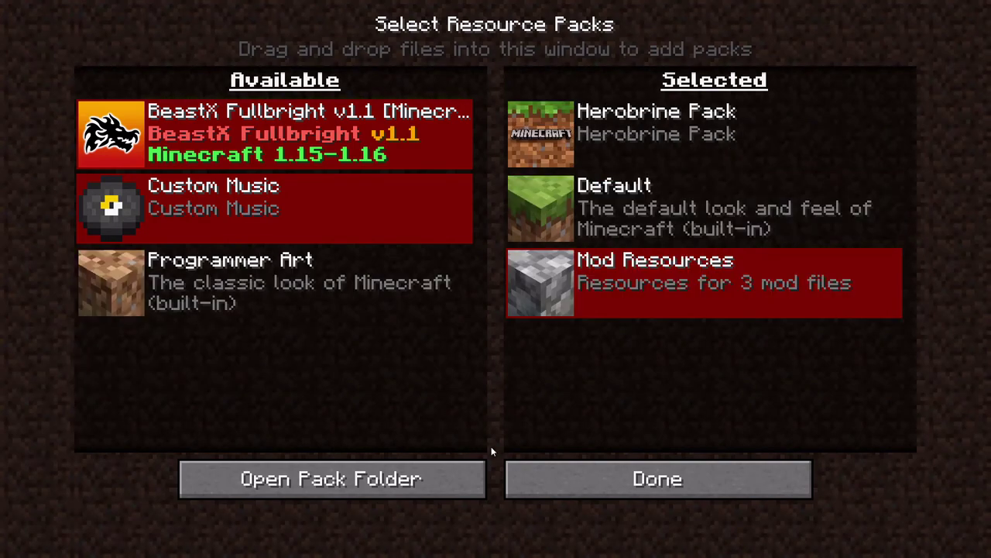
click(635, 478)
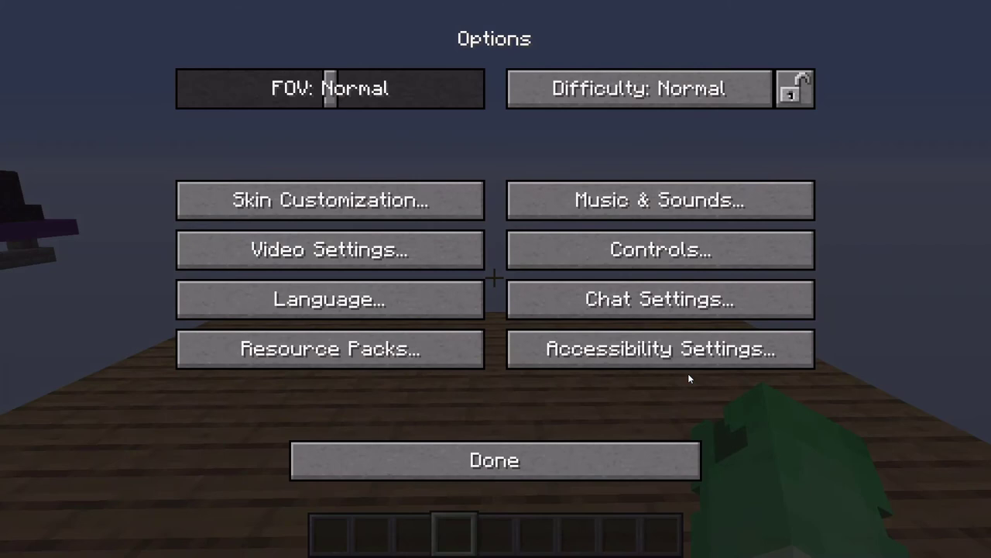
click(659, 458)
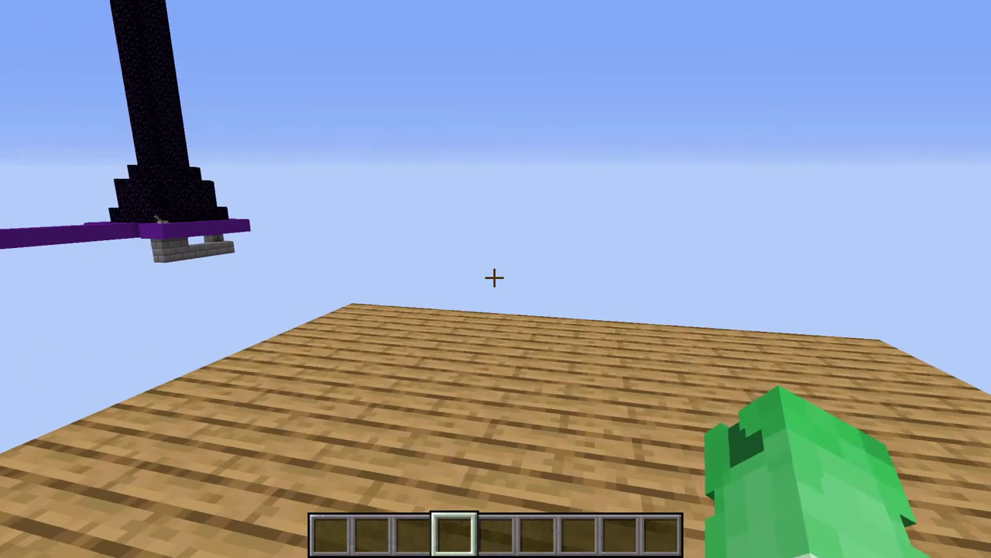
Step: Search the creative inventory for "armor" and put an armor stand in the first hotbar slot
text(e)
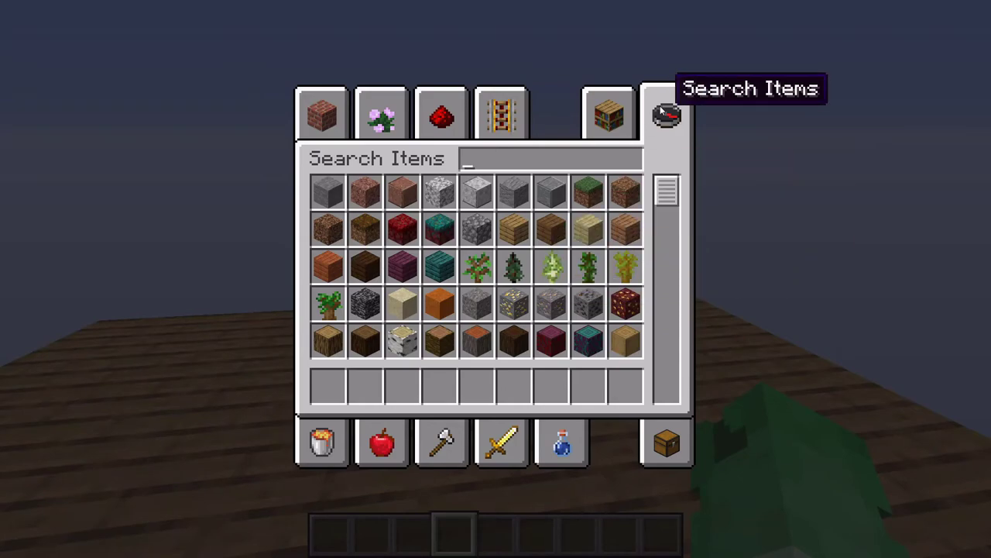
text(armor)
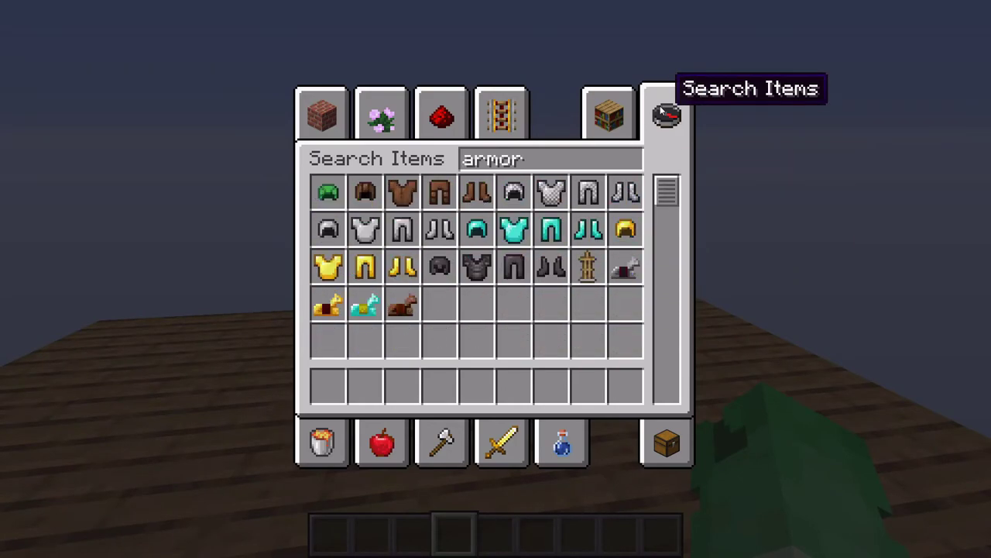
click(587, 266)
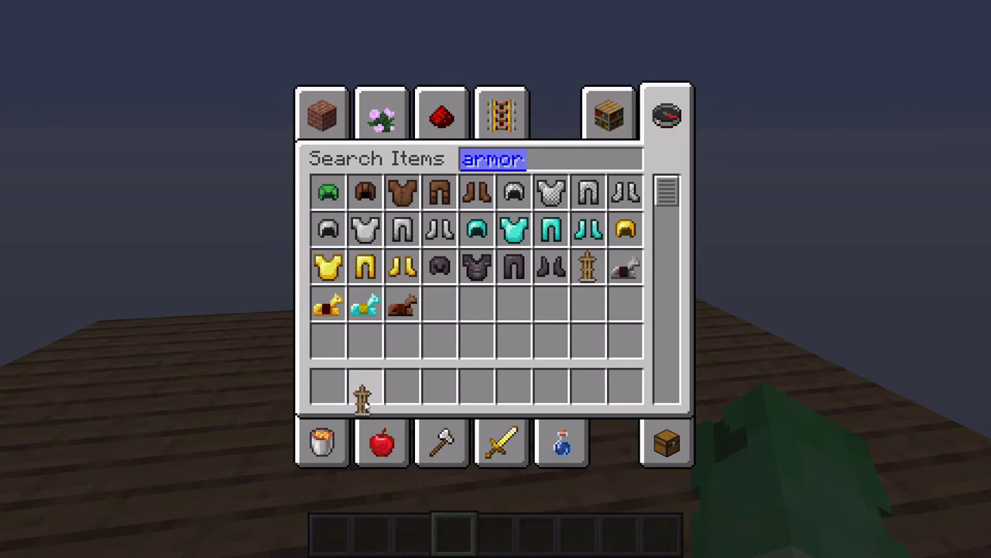
click(328, 385)
Step: Add the iron helmet, chestplate, leggings and boots to hotbar slots two to five and close the inventory
click(327, 229)
click(365, 385)
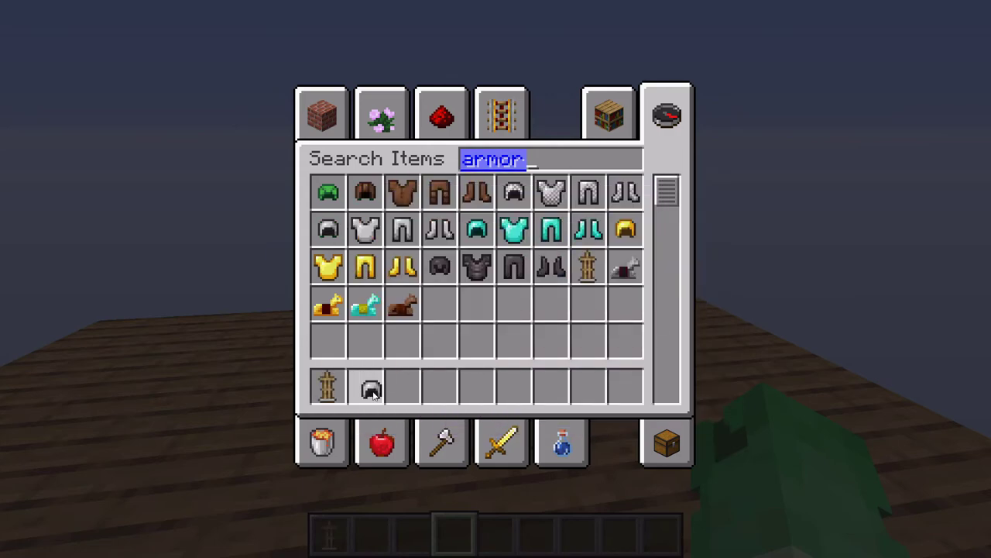
click(365, 228)
click(402, 385)
click(402, 228)
click(439, 385)
click(439, 228)
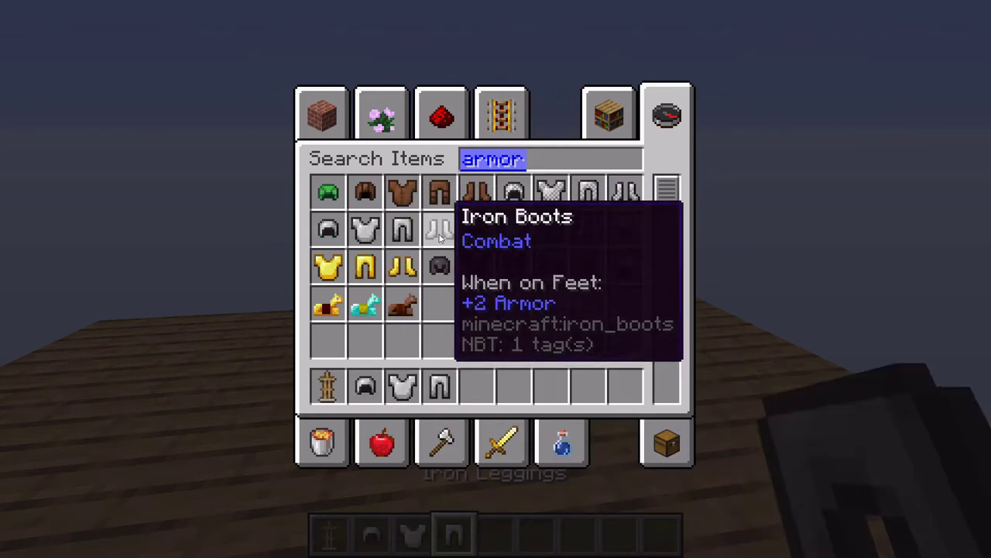
click(476, 385)
key(e)
Step: Place the armor stand on the plank platform and dress it in the iron boots, leggings, chestplate and helmet
key(1)
right_click(495, 278)
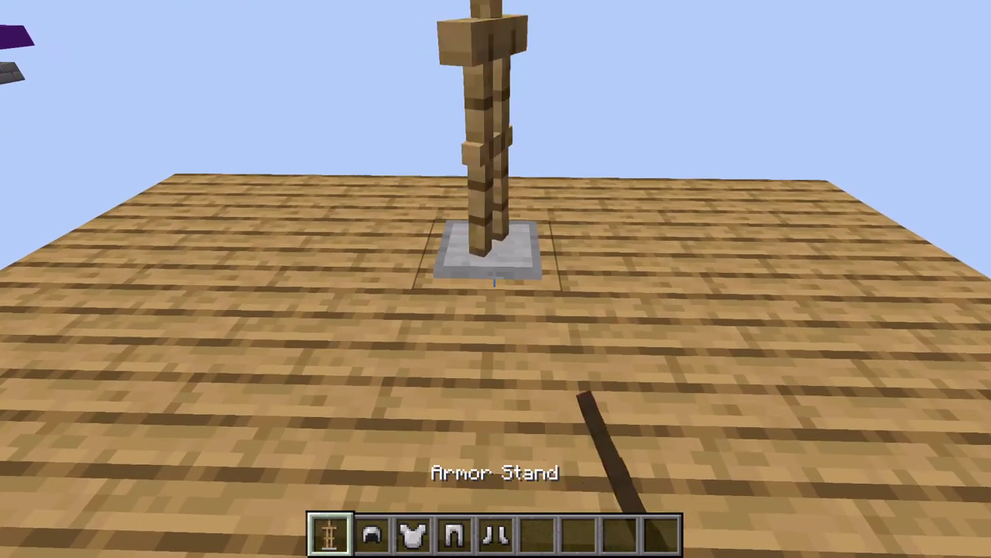
key(3)
key(5)
right_click(496, 278)
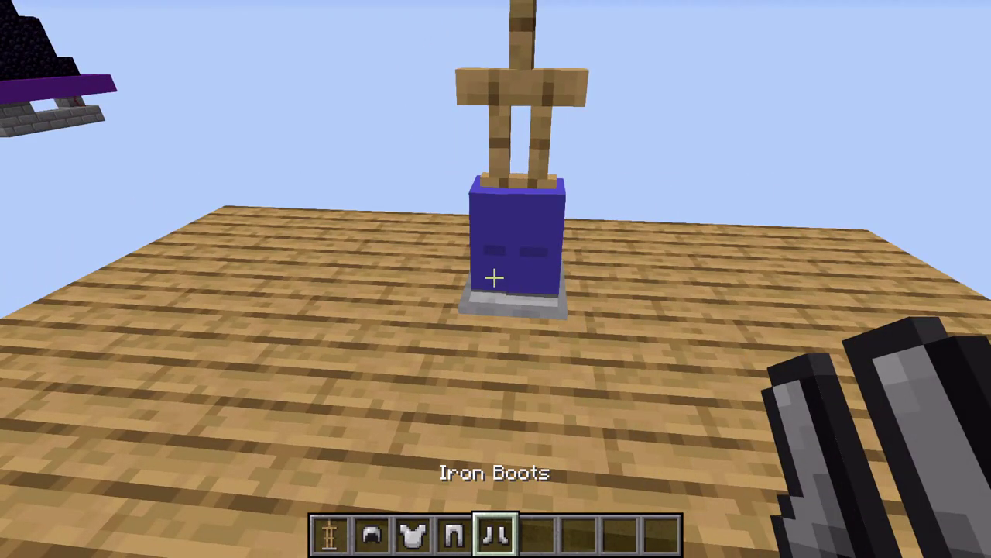
key(4)
right_click(495, 279)
key(3)
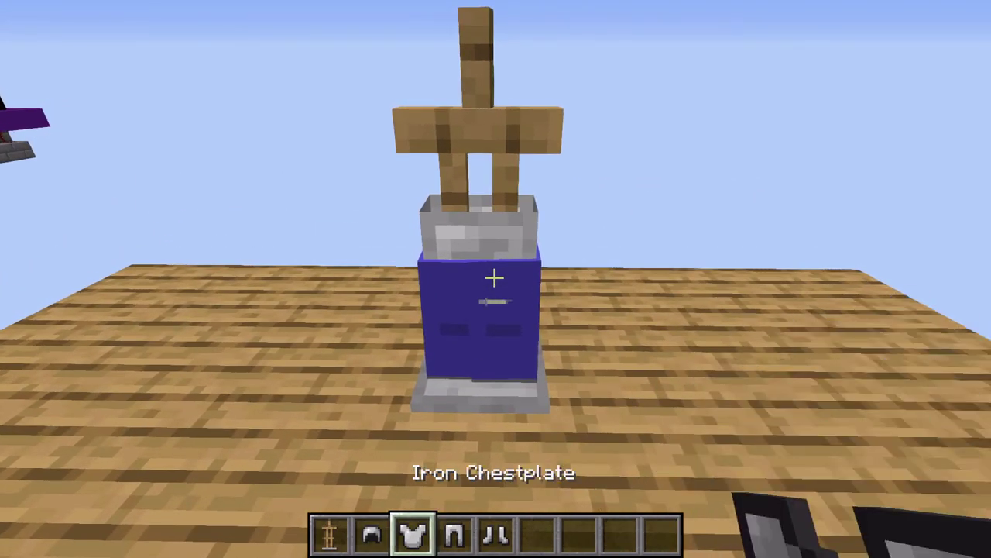
right_click(494, 278)
key(2)
right_click(494, 278)
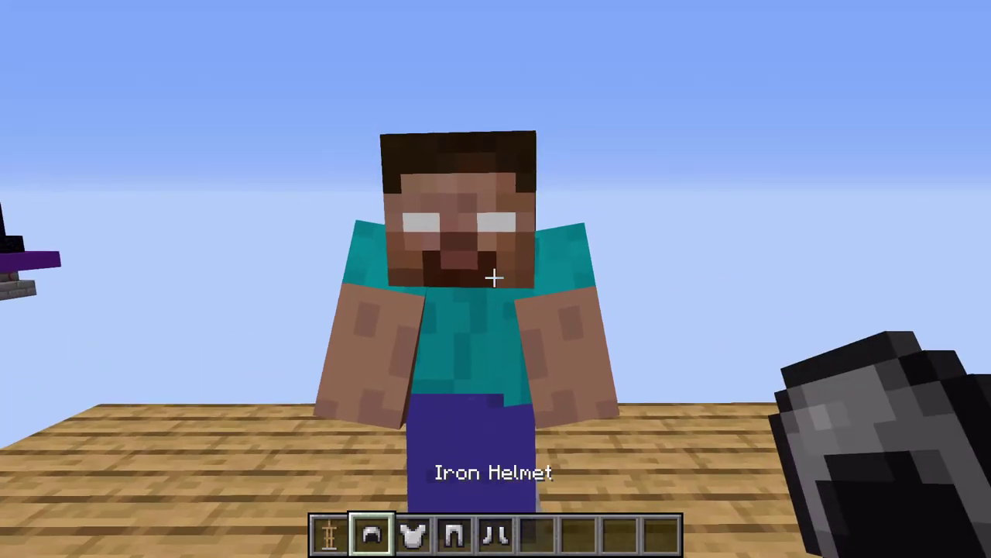
Step: Take the iron helmet off the armor stand and step back to view the figure
key(3)
key(5)
key(6)
right_click(495, 279)
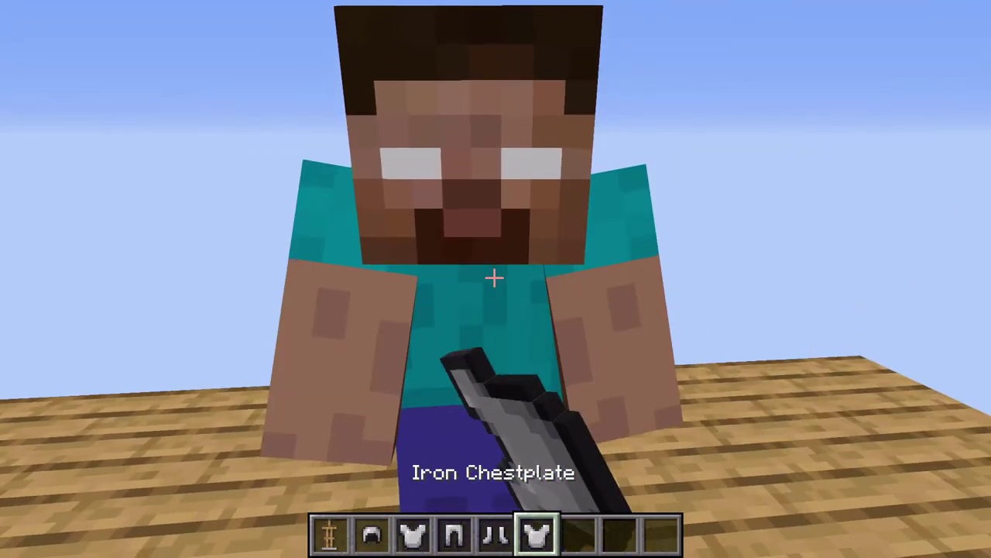
key(7)
right_click(494, 278)
key(s)
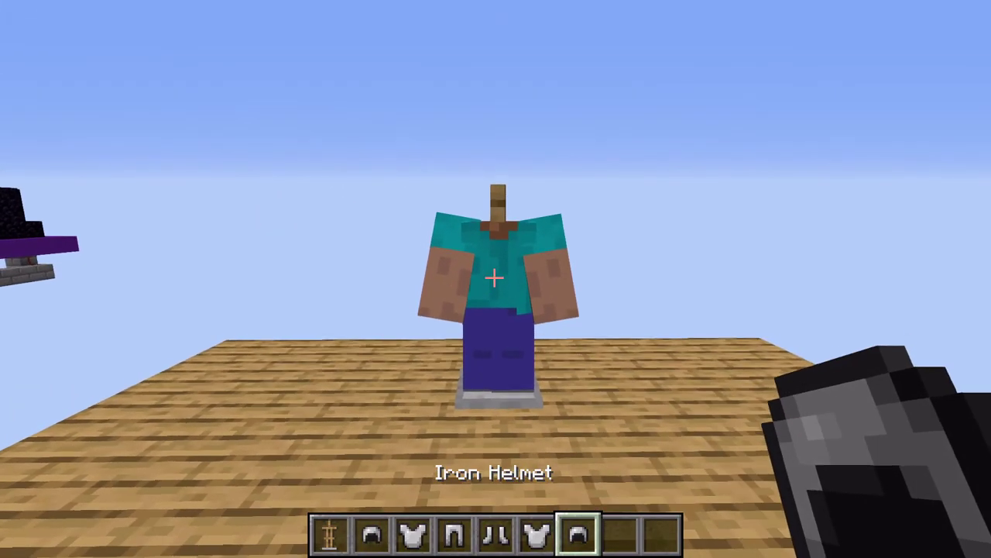
key(s)
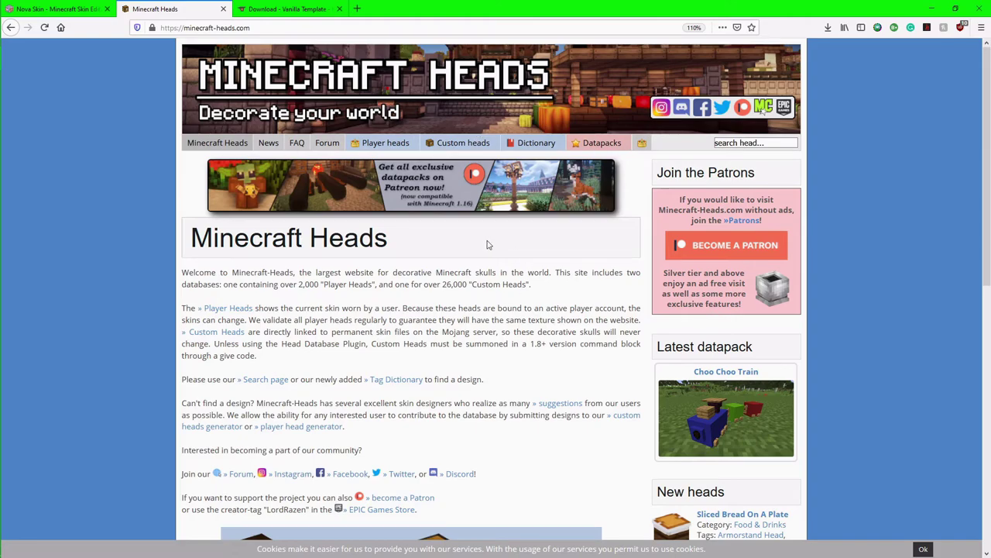
Step: Switch to the Minecraft Heads site in the browser, search for "Herobrine" and open the plain Herobrine head's page
click(777, 142)
click(777, 142)
text(Herobrine)
key(Return)
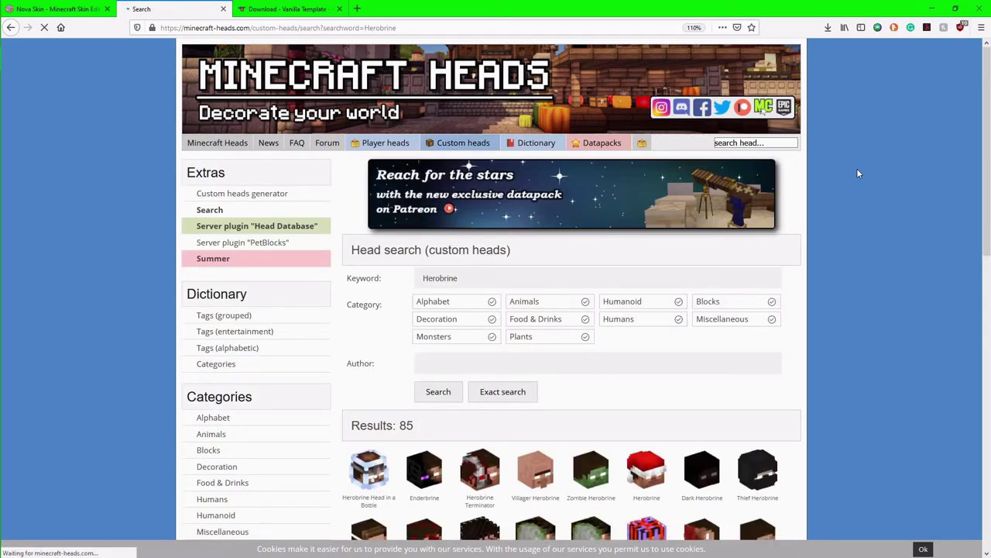
scroll(630, 325, down, 3)
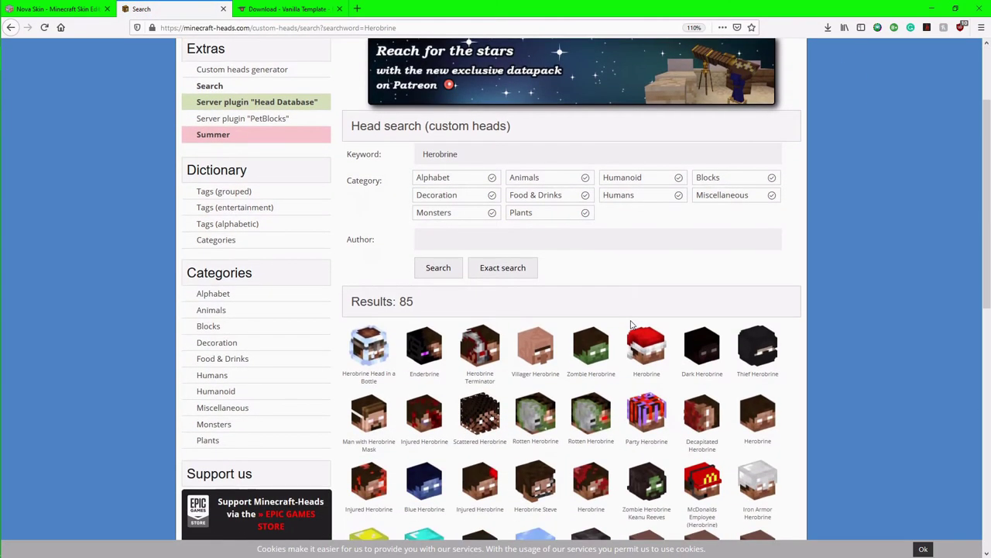
scroll(672, 404, down, 2)
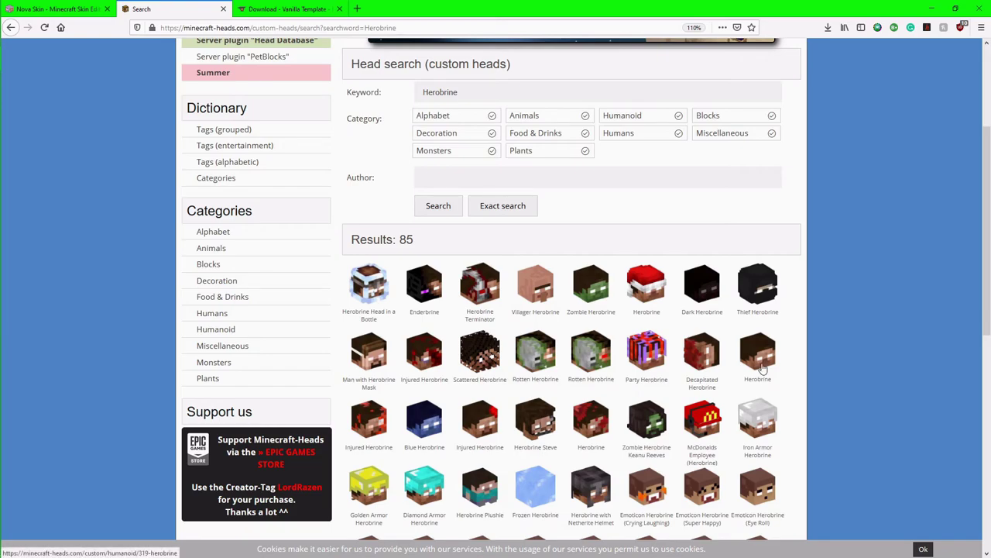
click(760, 377)
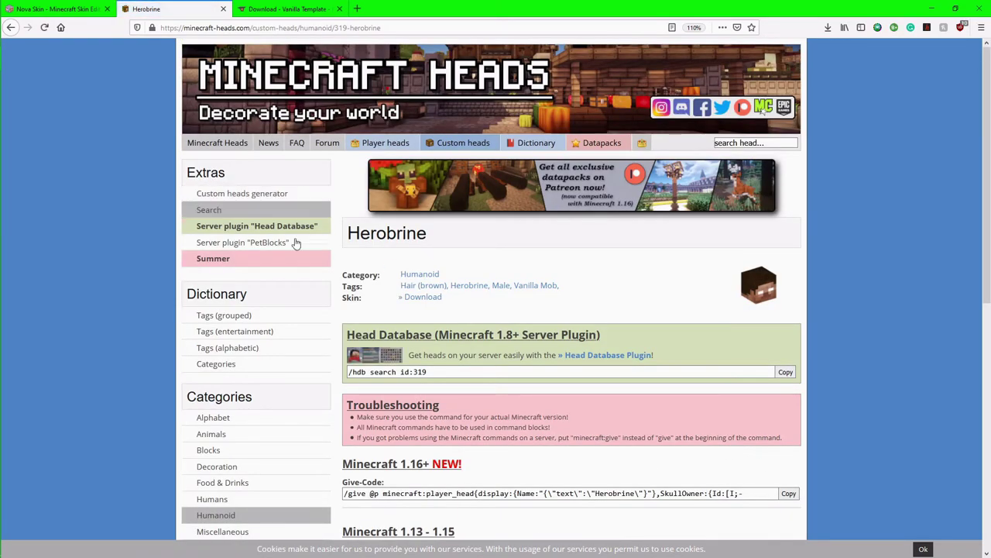
Step: Copy the Herobrine head's Give-Code for Minecraft 1.16+
scroll(457, 410, down, 3)
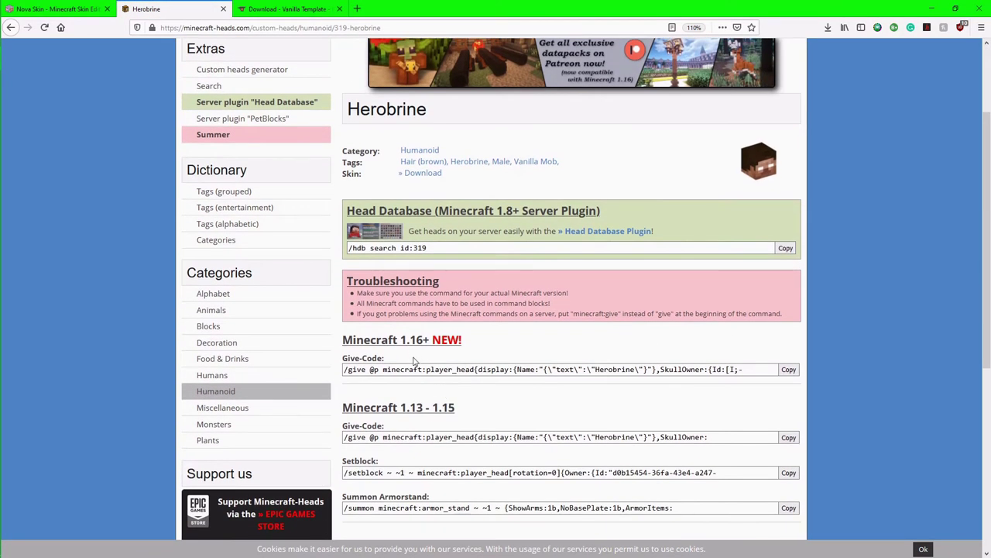
scroll(414, 362, down, 2)
drag(346, 308, 711, 333)
click(788, 307)
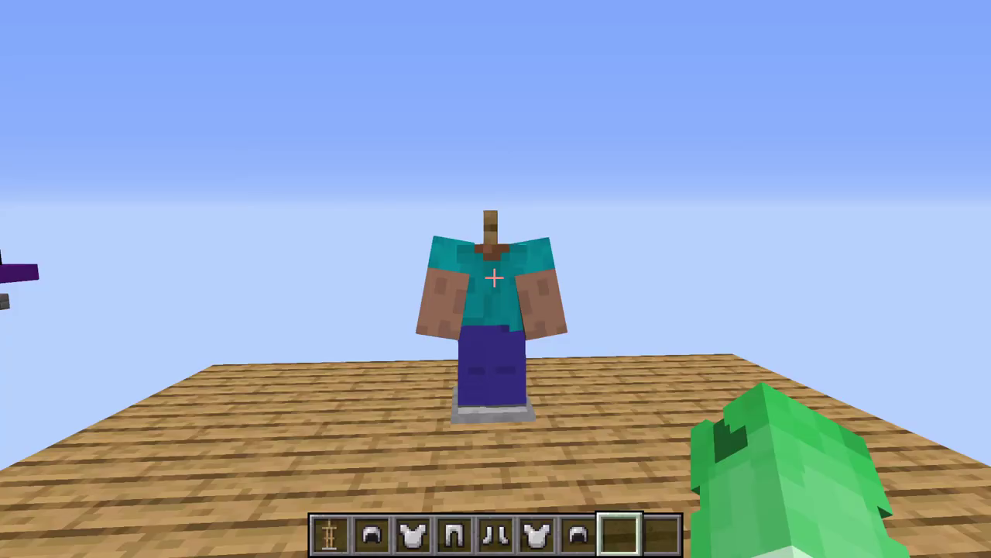
Step: Switch back to Minecraft and give the player a minecraft:command_block with the /give command
text(/give )
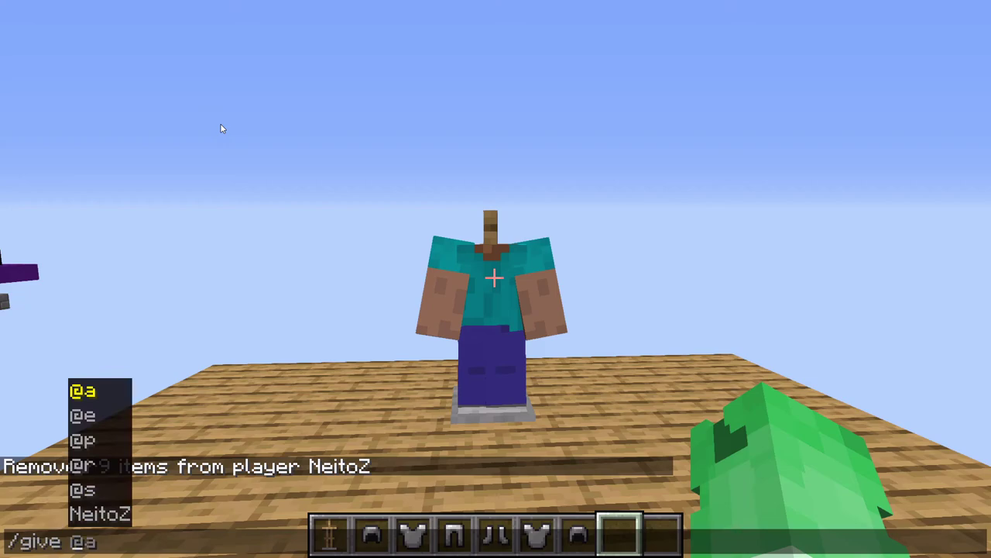
text(N)
key(Tab)
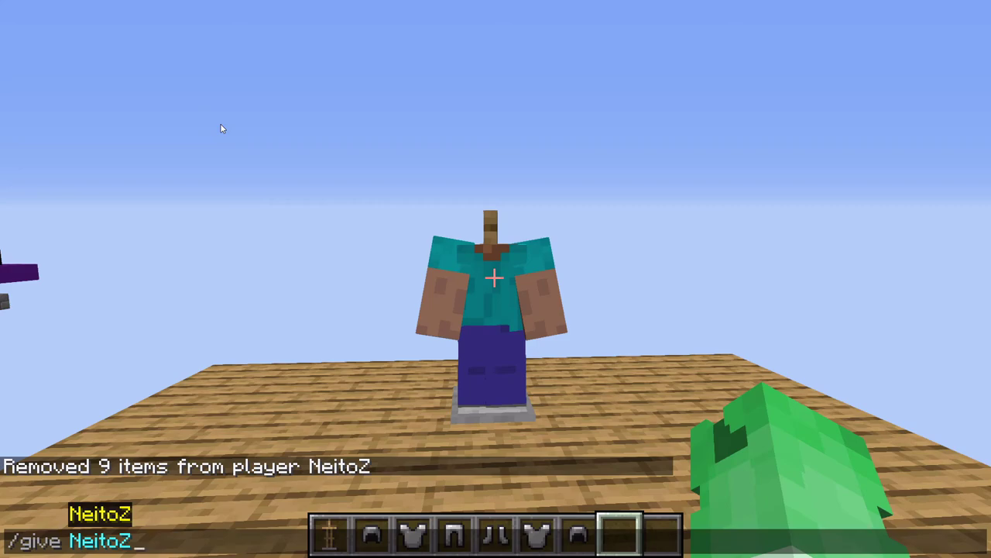
text(co)
key(BackSpace)
key(BackSpace)
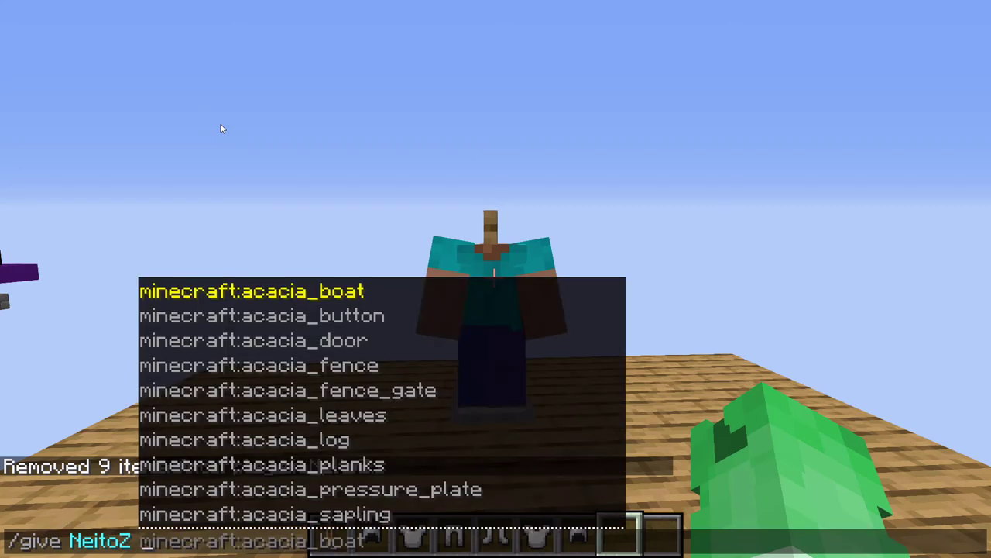
text(c)
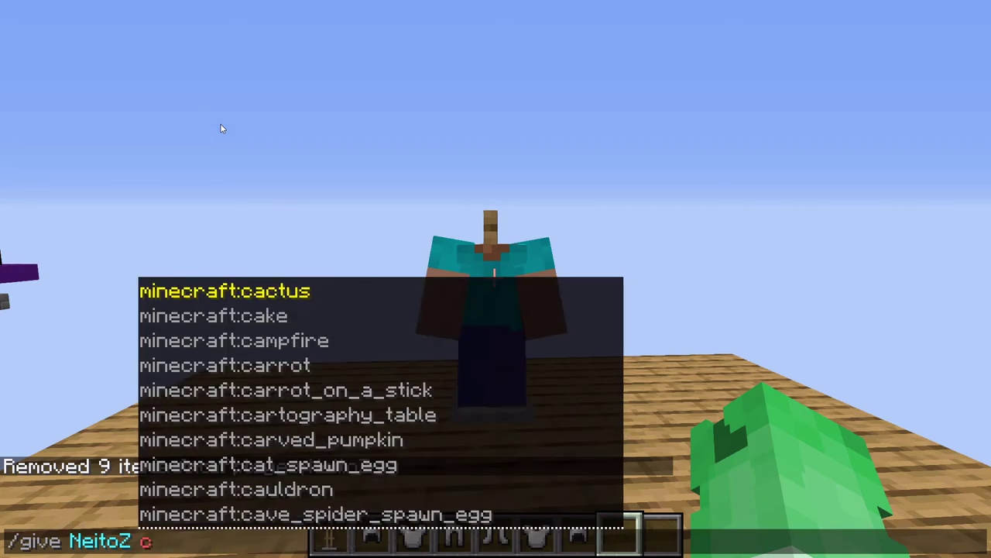
text(omm)
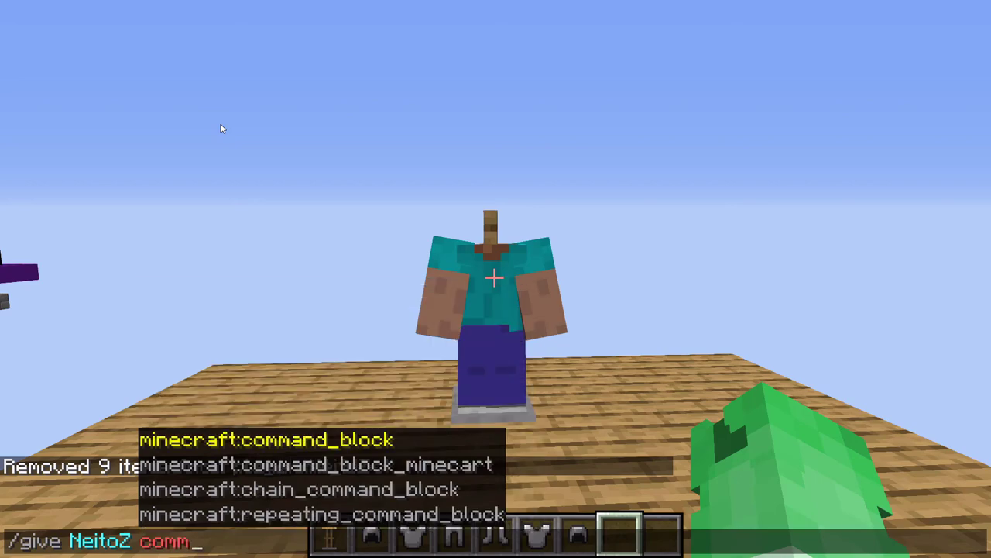
key(Tab)
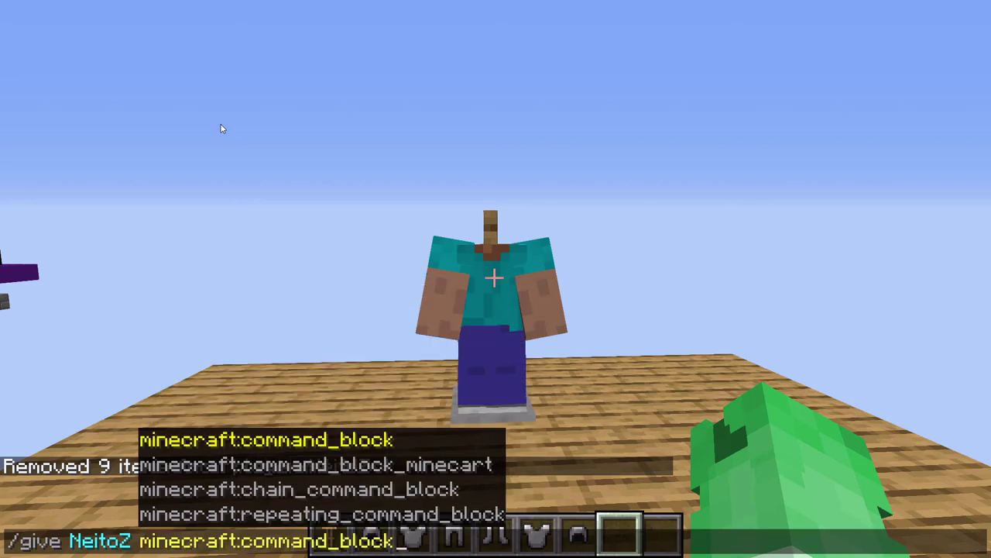
key(Return)
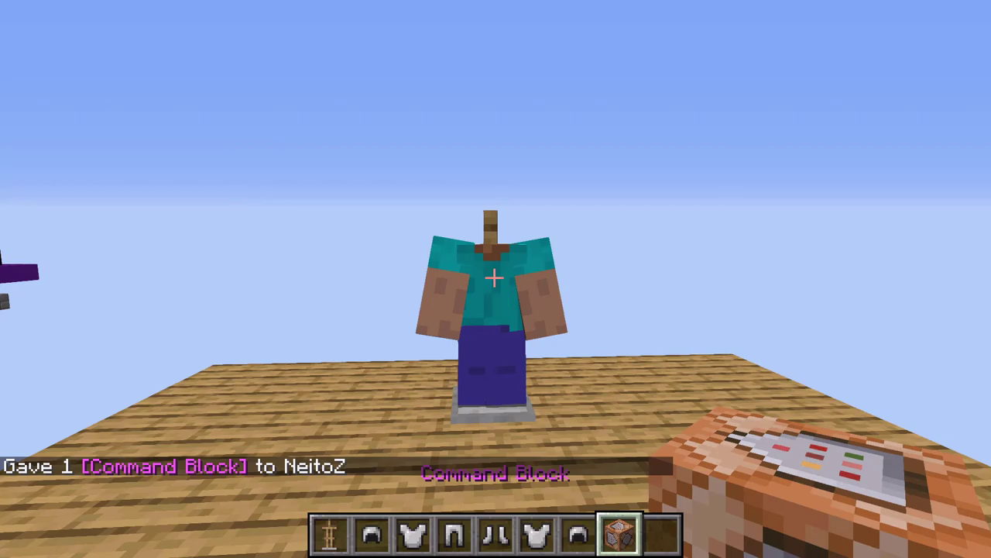
Step: Place the command block, paste the copied Herobrine head give command into it and save it
right_click(495, 278)
right_click(496, 278)
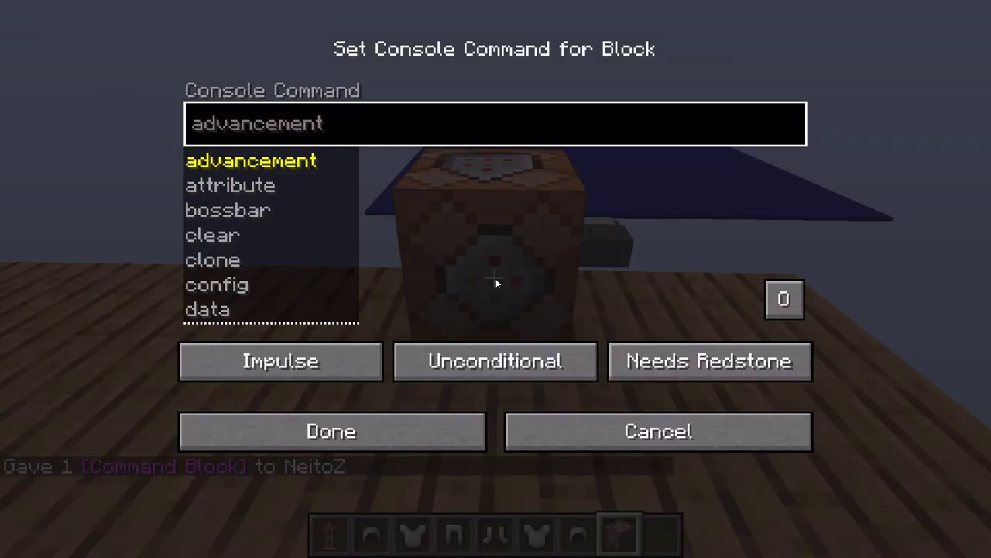
key(ctrl+v)
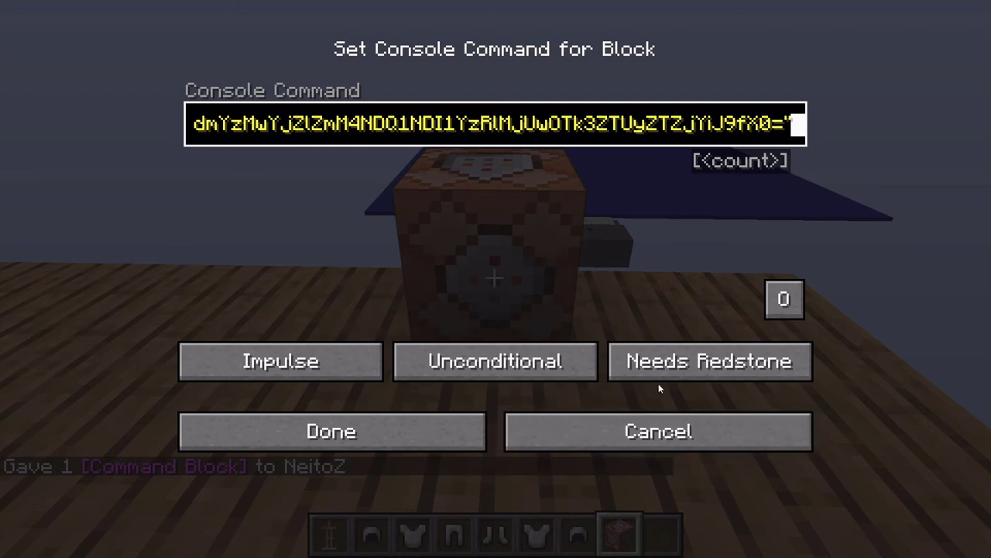
click(472, 423)
Step: Put the Herobrine player head on the armor stand and step back to view it
scroll(496, 279, down, 1)
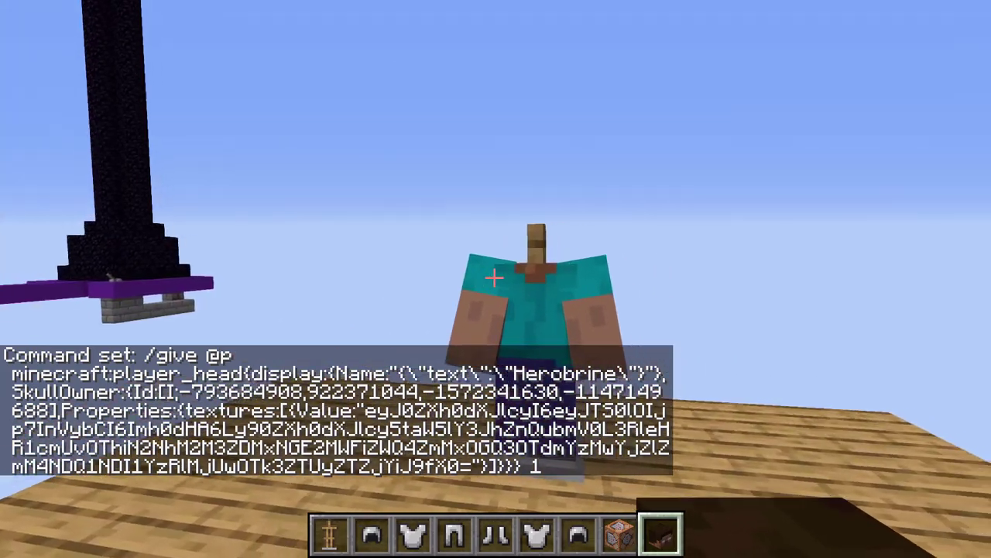
right_click(494, 277)
key(s)
scroll(496, 279, down, 2)
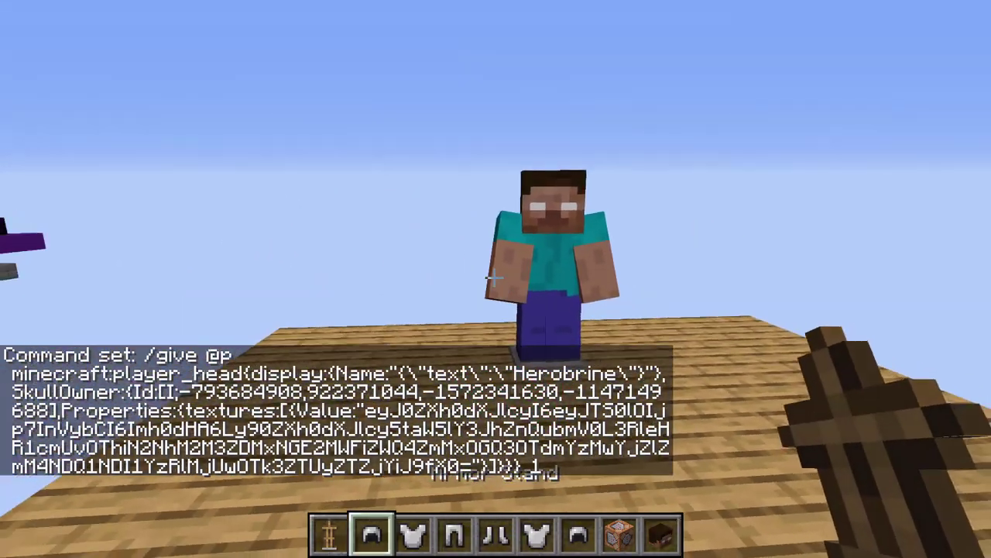
Step: Move around the Herobrine armor stand to view the finished figure up close
scroll(496, 279, down, 1)
key(w)
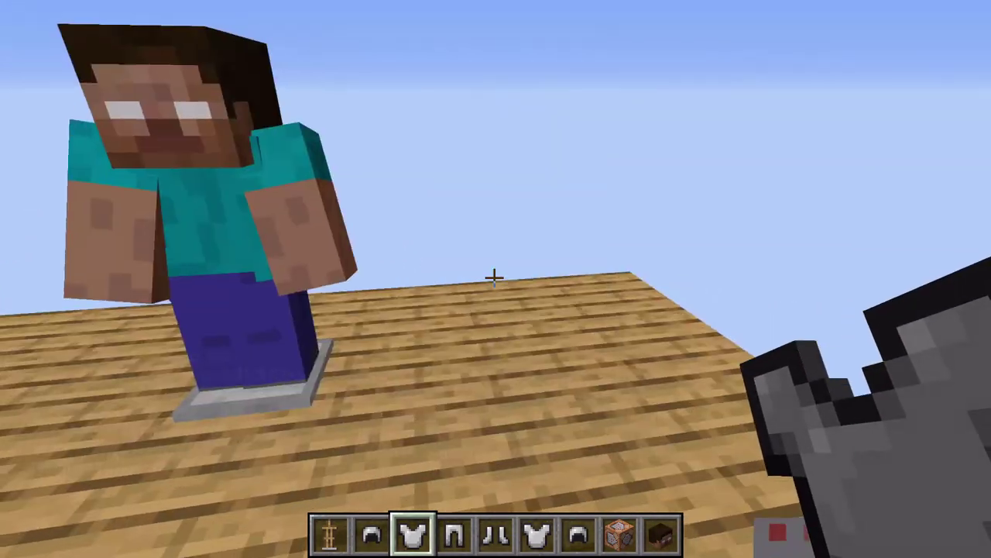
scroll(495, 279, down, 1)
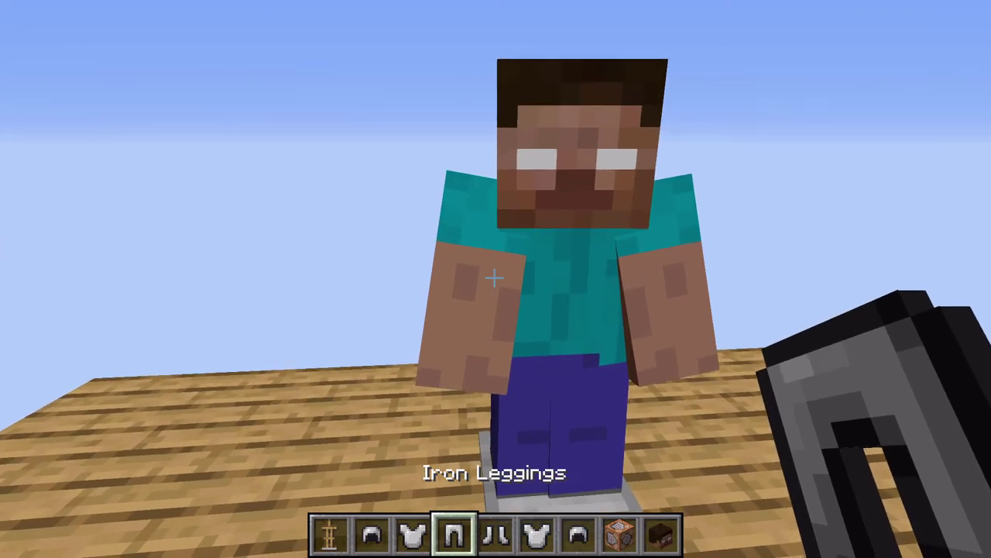
key(s)
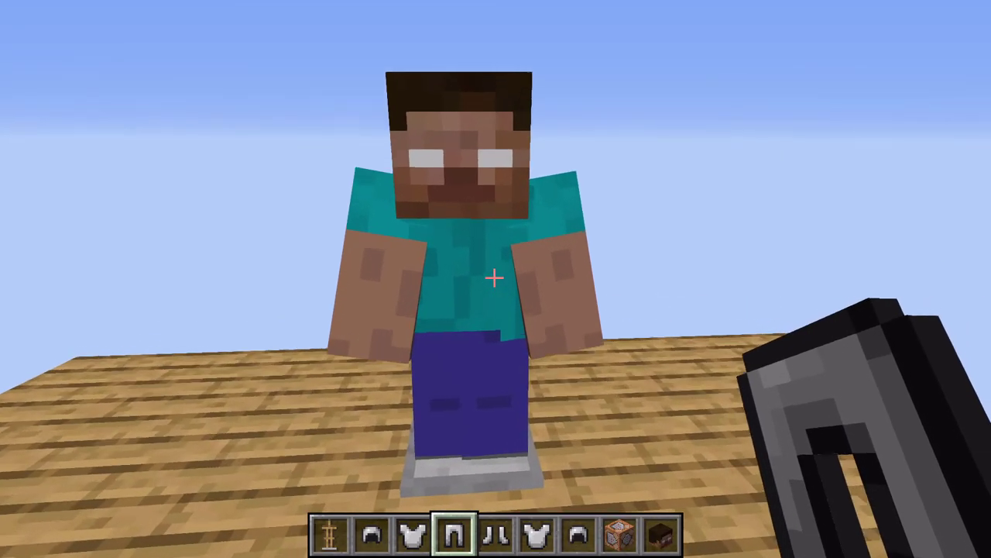
key(s)
Step: Equip the player with the iron chestplate from the hotbar
scroll(496, 278, up, 1)
key(e)
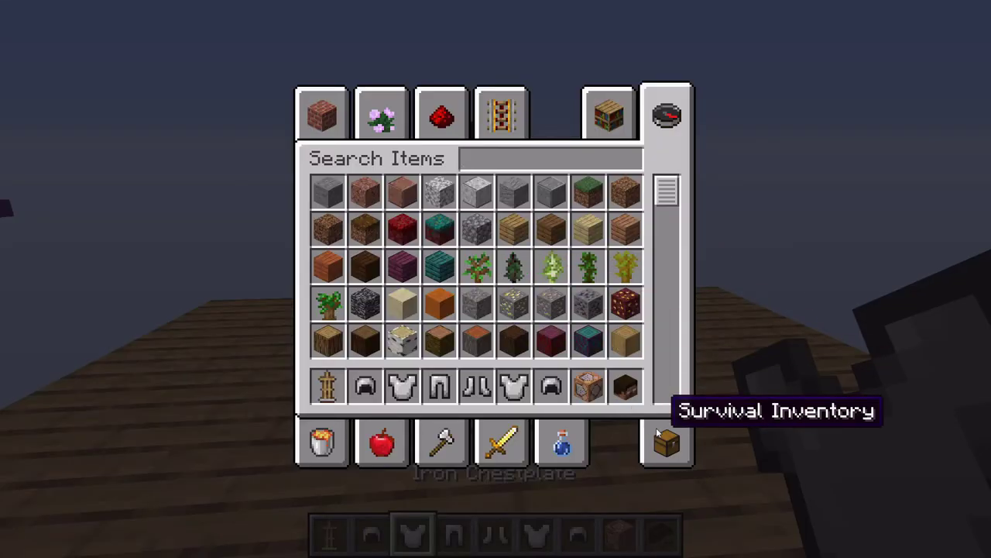
click(662, 435)
click(403, 384)
click(420, 223)
key(e)
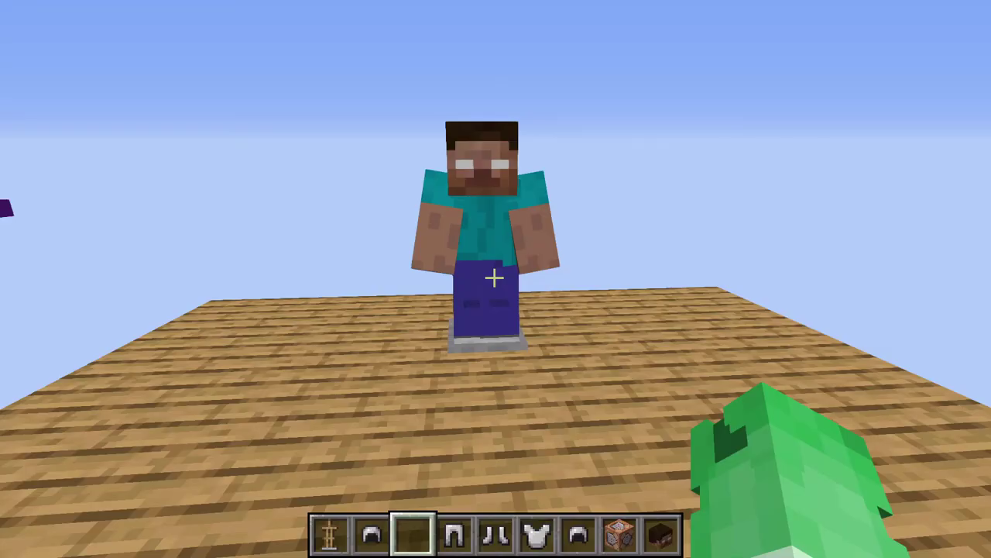
Step: Search the creative items for "diamond" and equip a diamond chestplate on the player in place of the iron one
key(e)
click(668, 116)
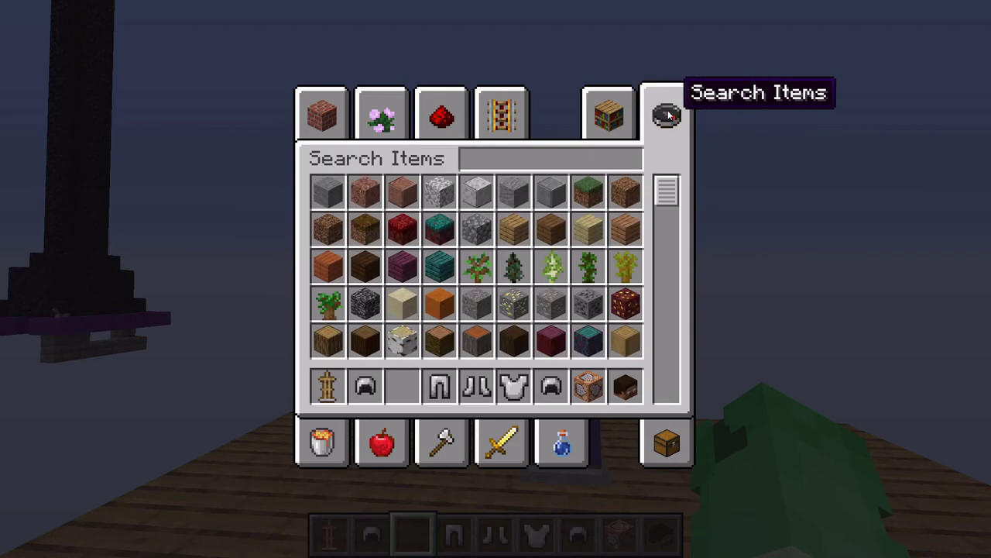
text(diamond)
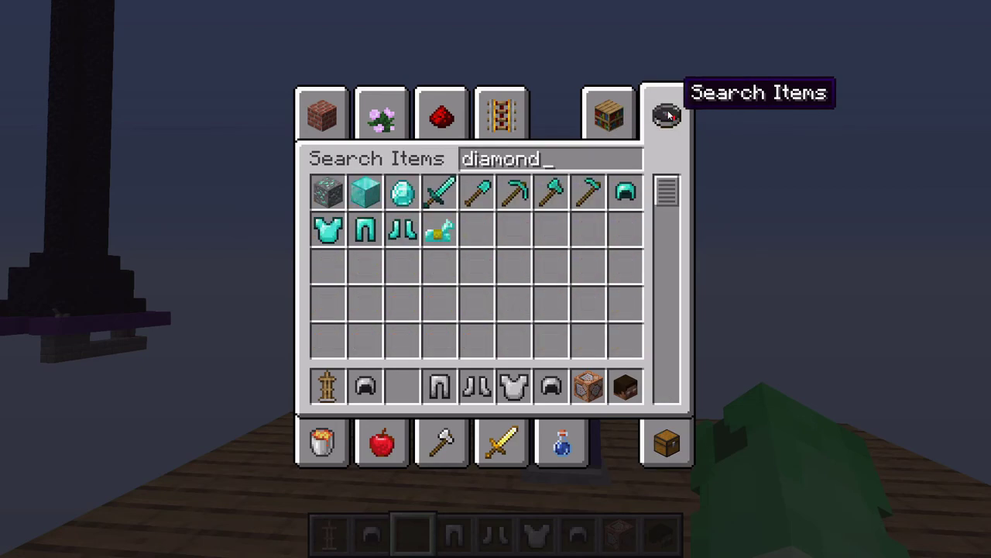
click(327, 230)
click(667, 443)
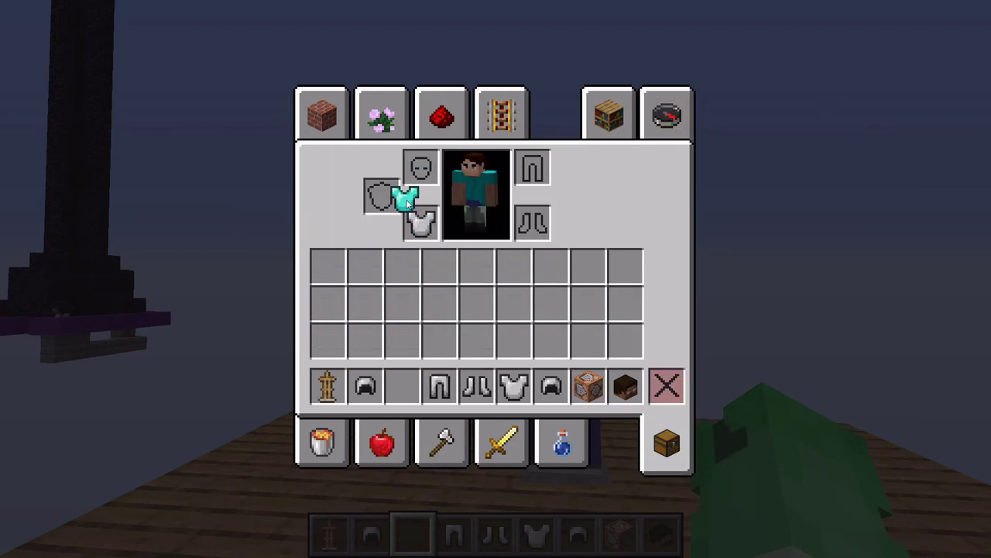
key(e)
Step: View the player's diamond chestplate in third person from behind and the front, and compare it with the Herobrine figure
key(F5)
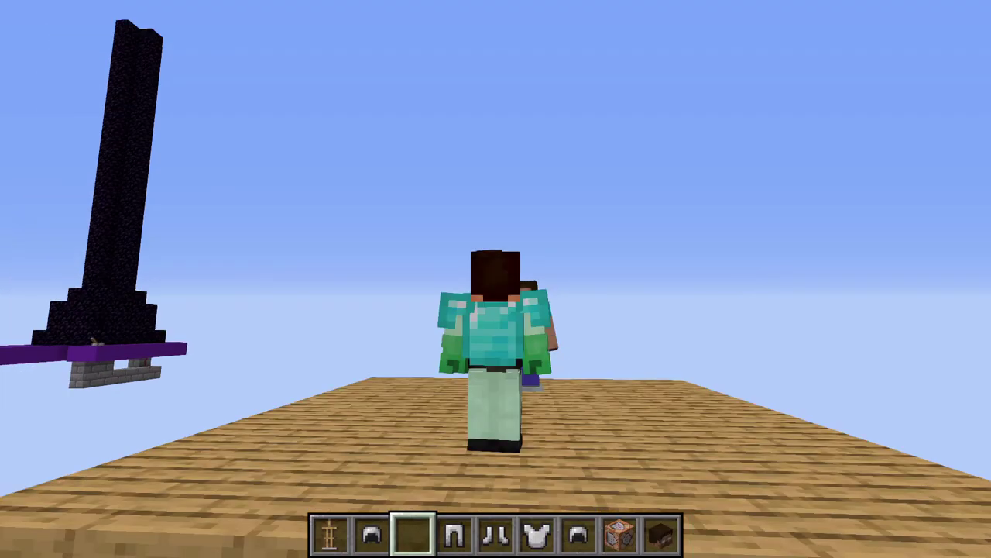
key(F5)
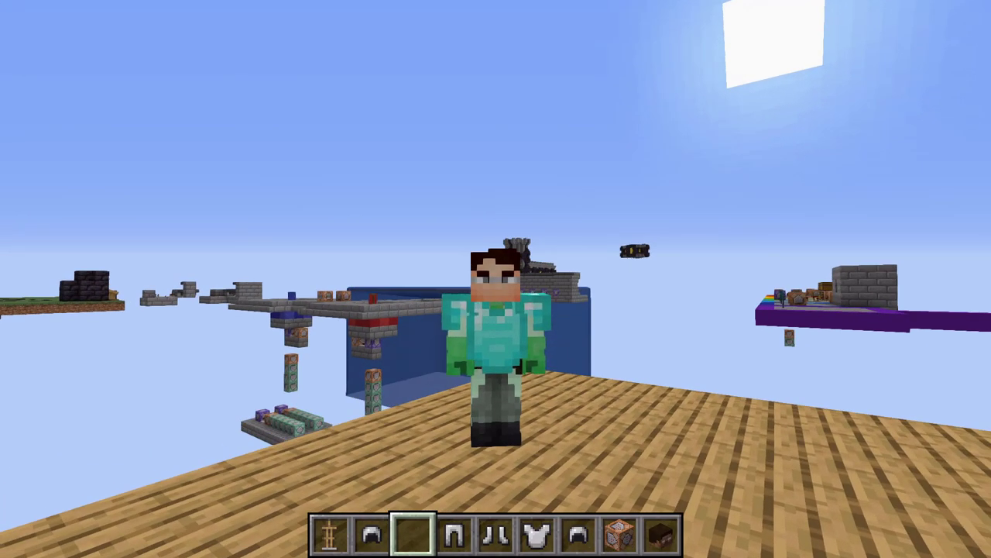
key(F5)
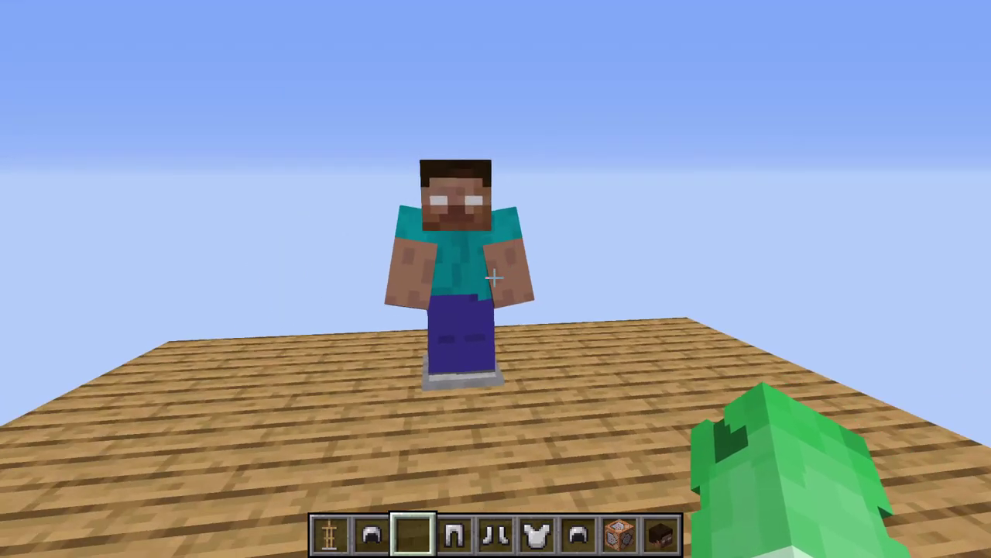
key(d)
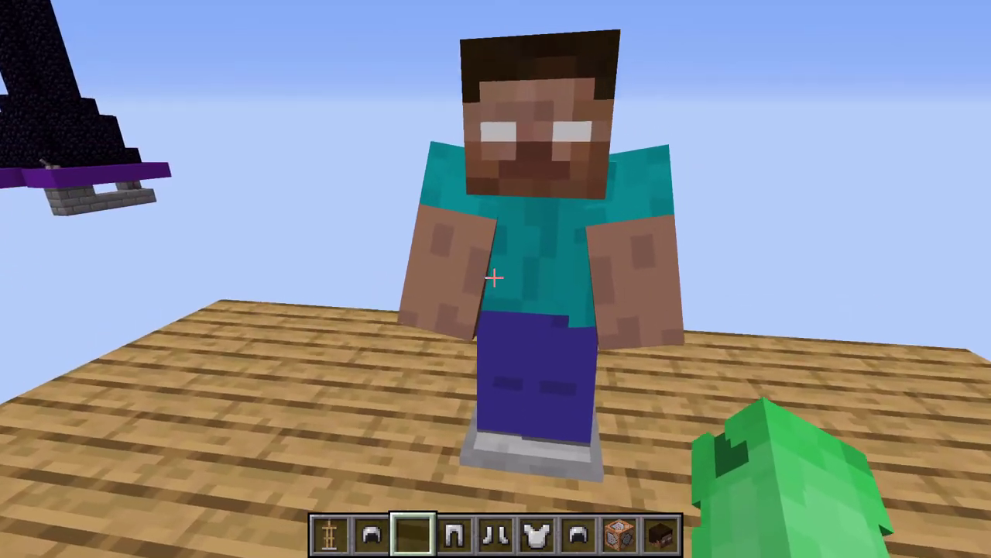
key(d)
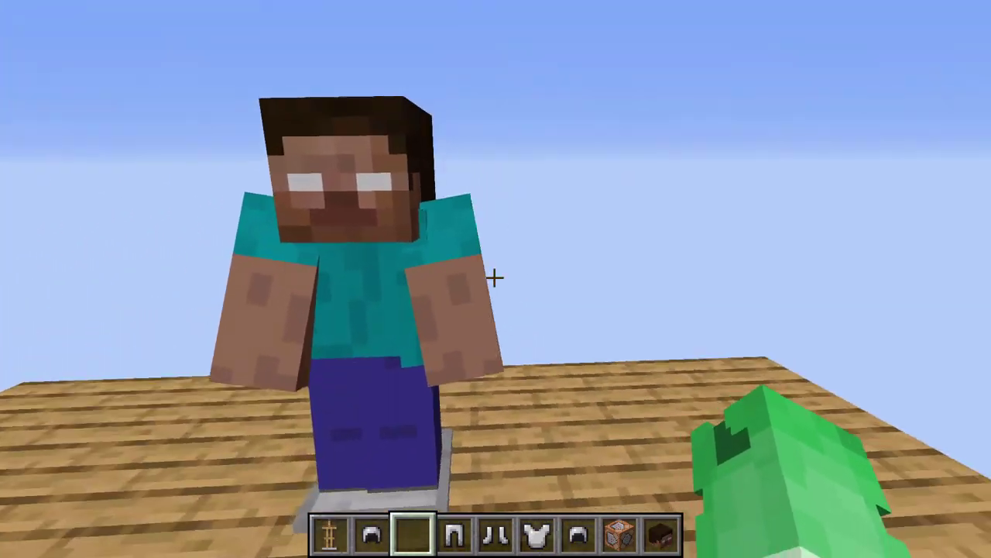
key(s)
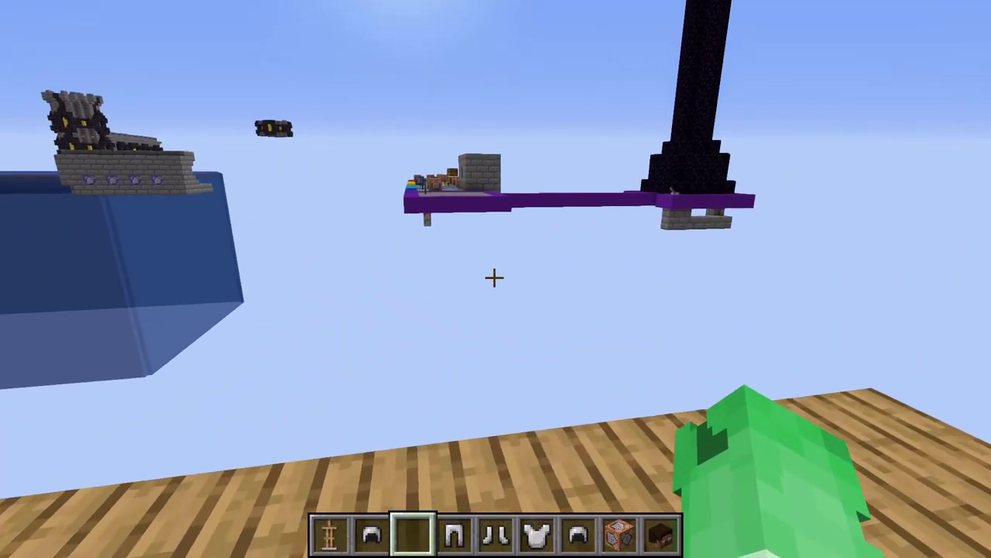
Step: Summon Herobrine inside the stone-brick chamber on the rainbow platform and break open the wall to look at him
key(w)
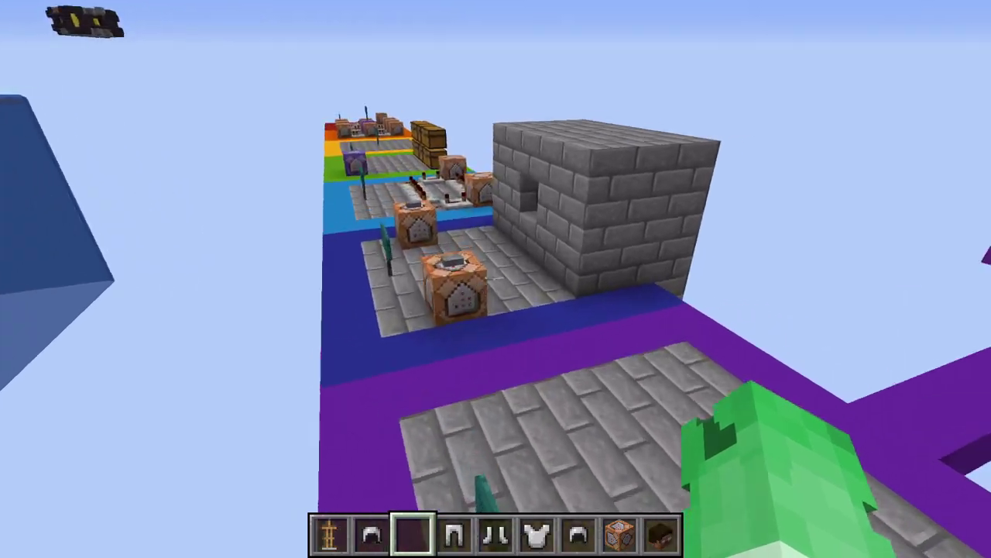
key(6)
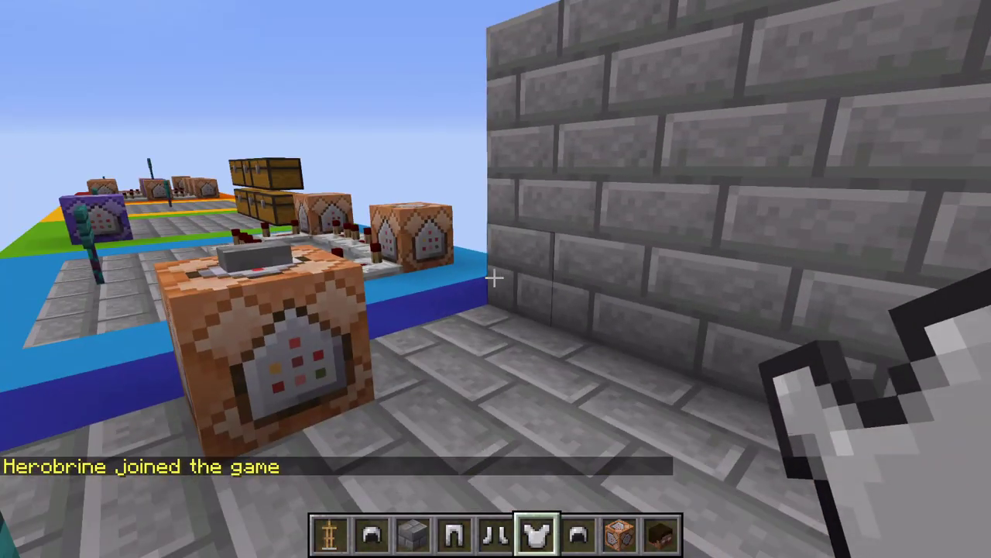
key(7)
key(8)
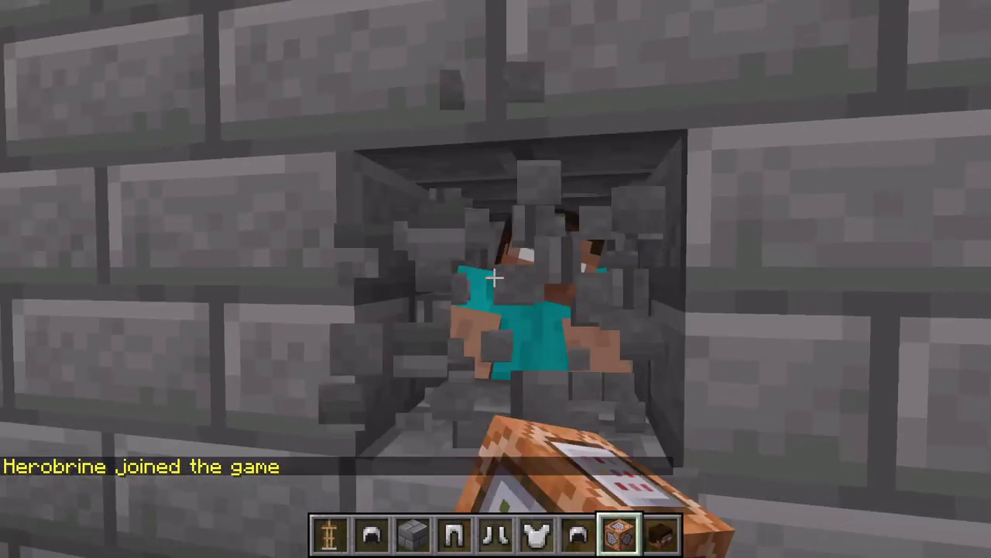
key(s)
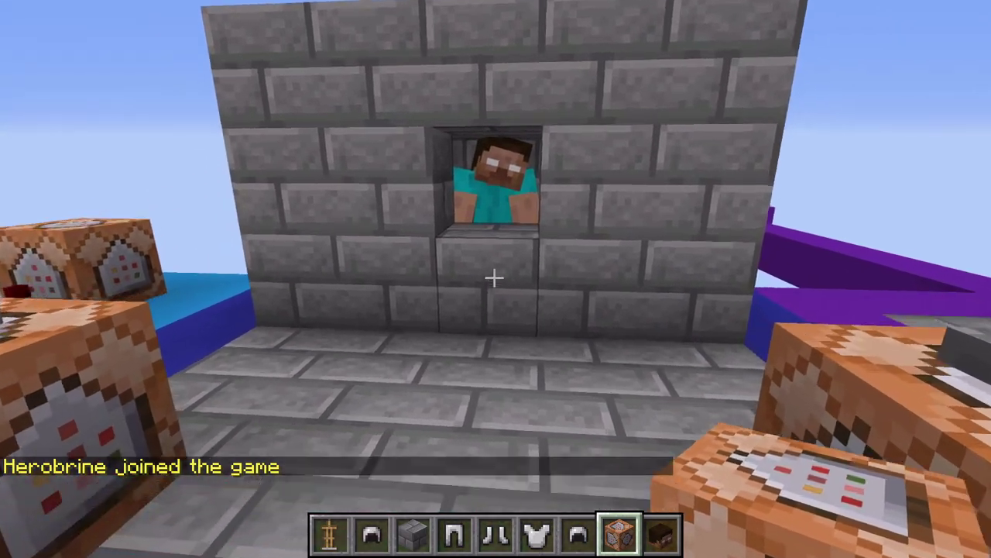
key(w)
key(3)
key(4)
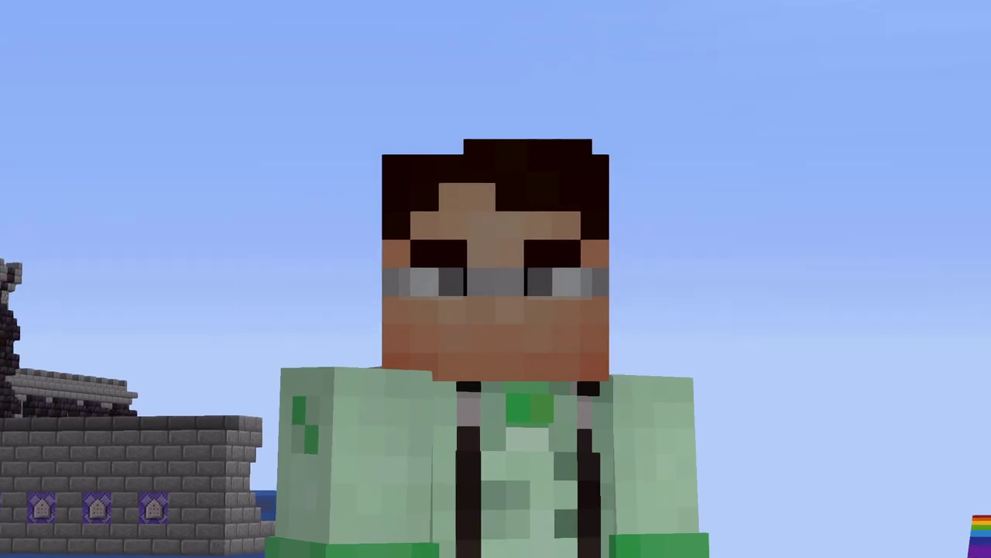